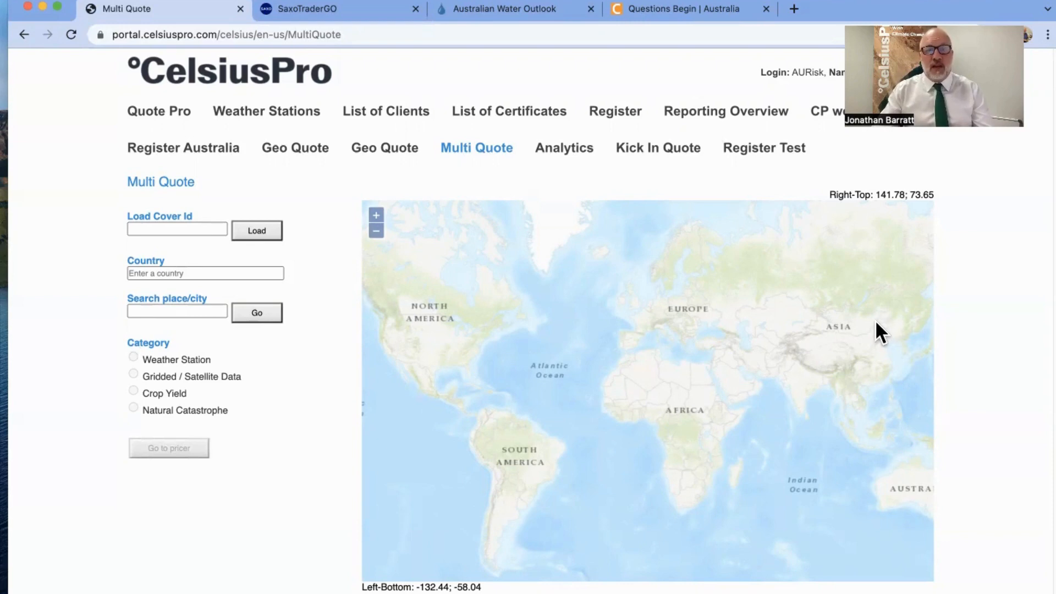
Fill in Australia as the country and locate wagga wagga on the map.
{"action": "left_click", "coordinate": [193, 271]}
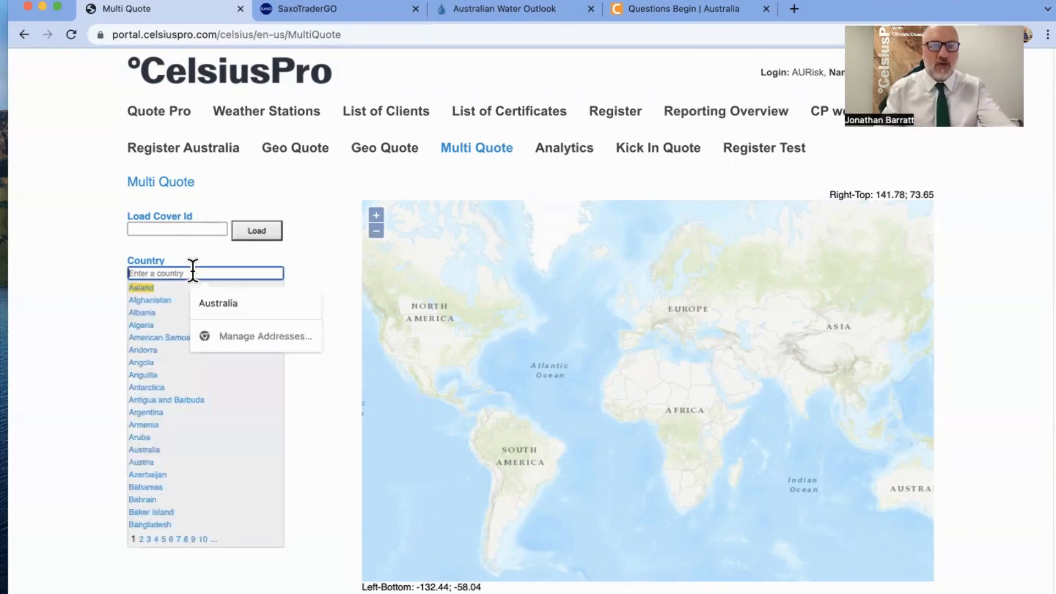
{"action": "left_click", "coordinate": [216, 304]}
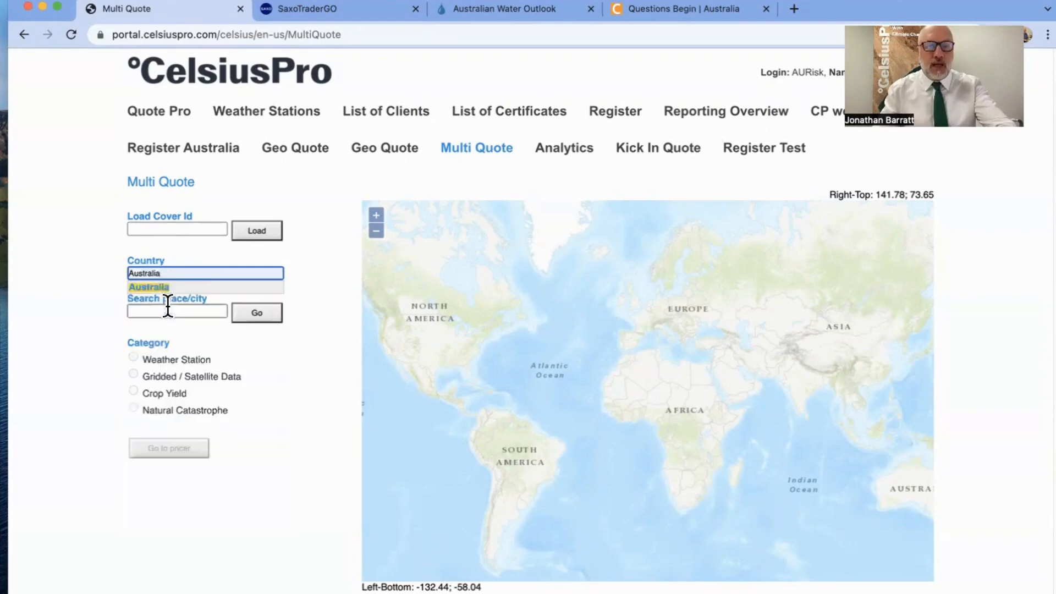
{"action": "left_click", "coordinate": [169, 310]}
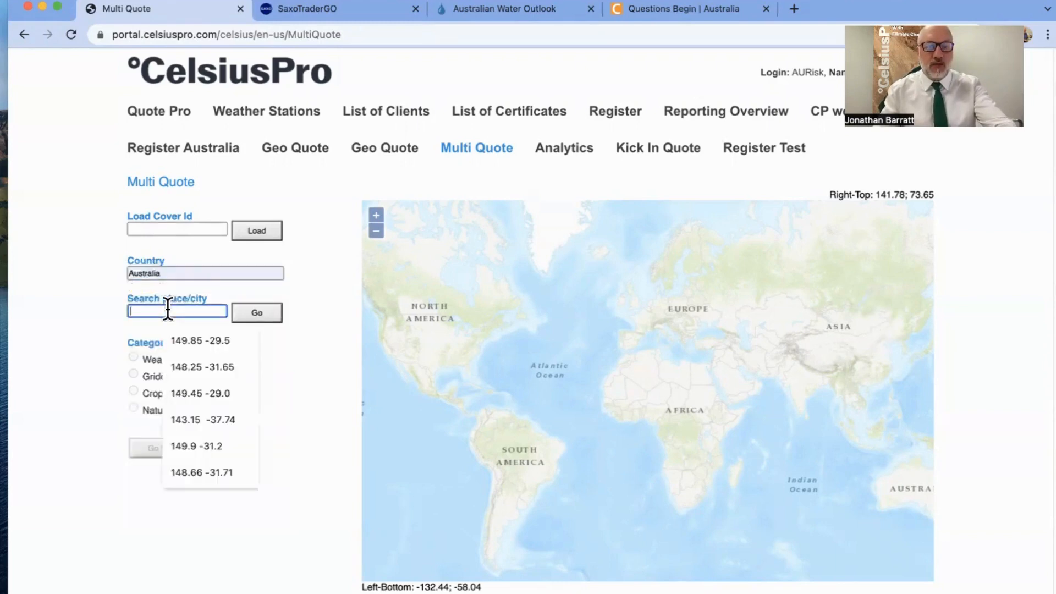
{"action": "type", "text": "w"}
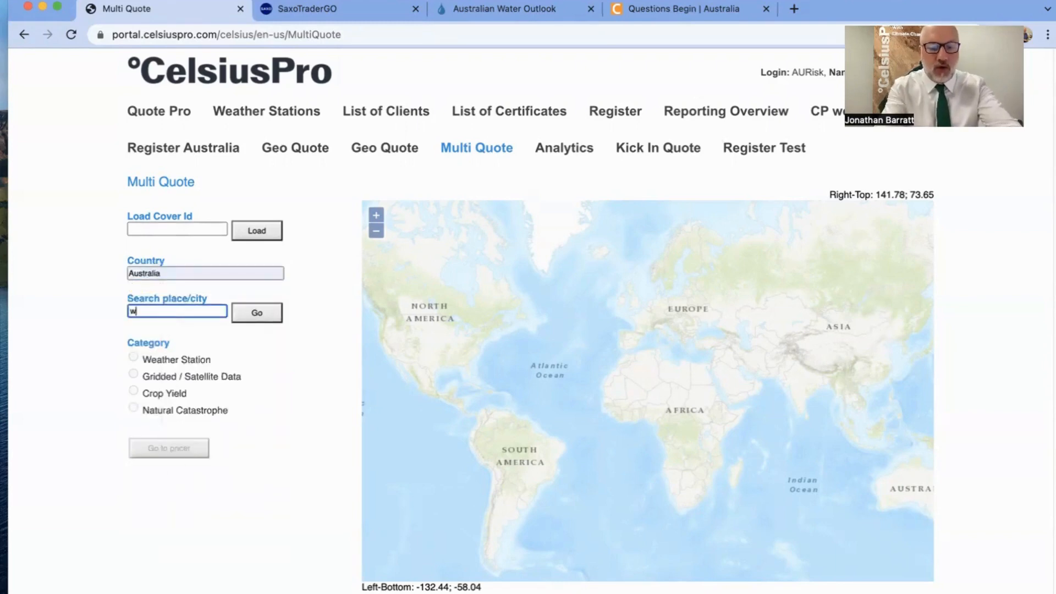
{"action": "type", "text": "agga"}
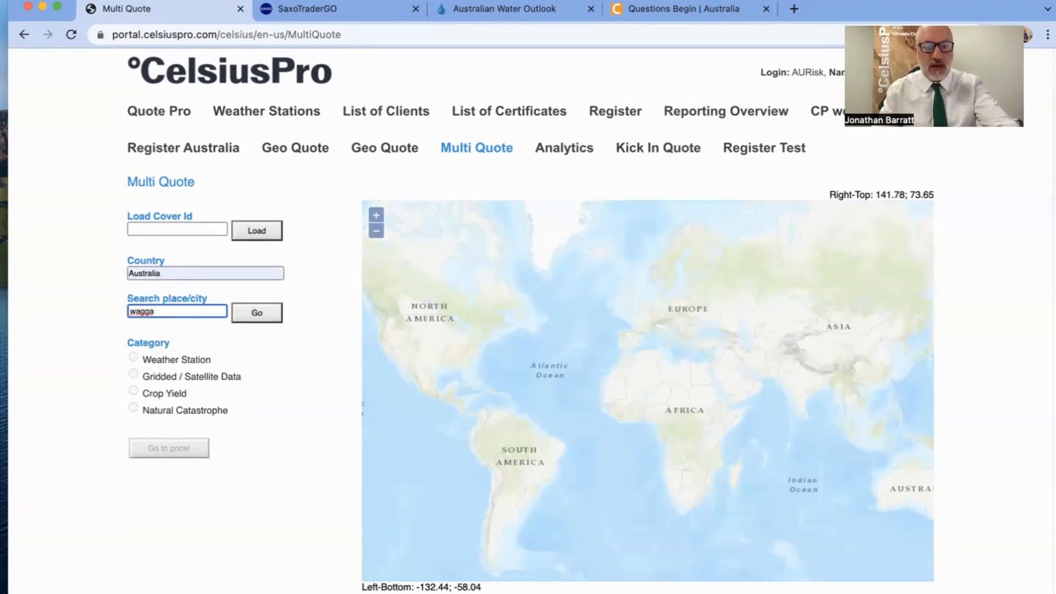
{"action": "type", "text": " wagg"}
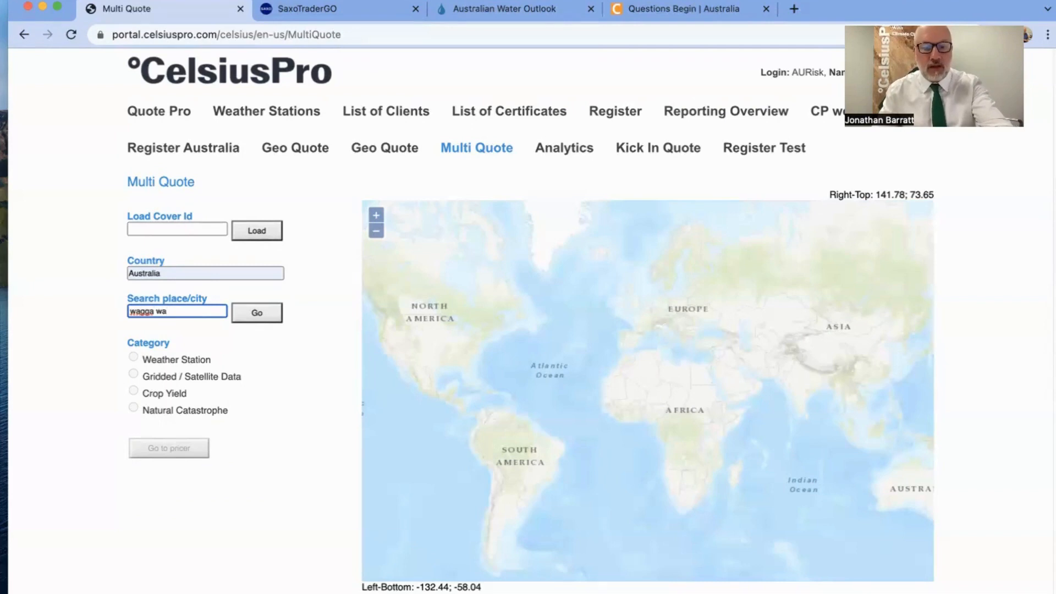
{"action": "type", "text": "a"}
{"action": "left_click", "coordinate": [251, 311]}
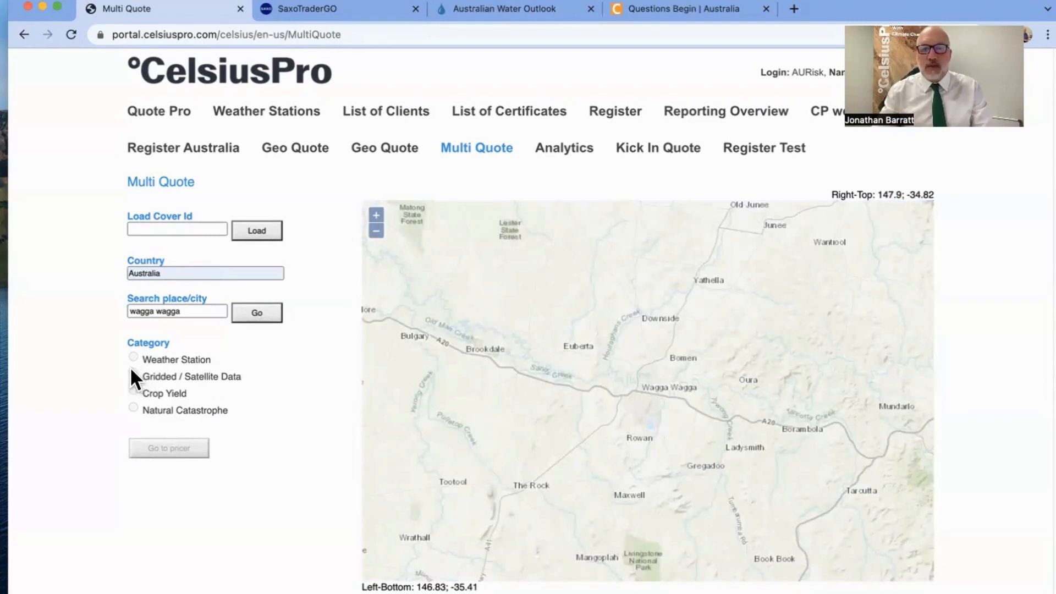
Rerun the wagga wagga place search and zoom the map in on the town.
{"action": "left_click", "coordinate": [246, 313]}
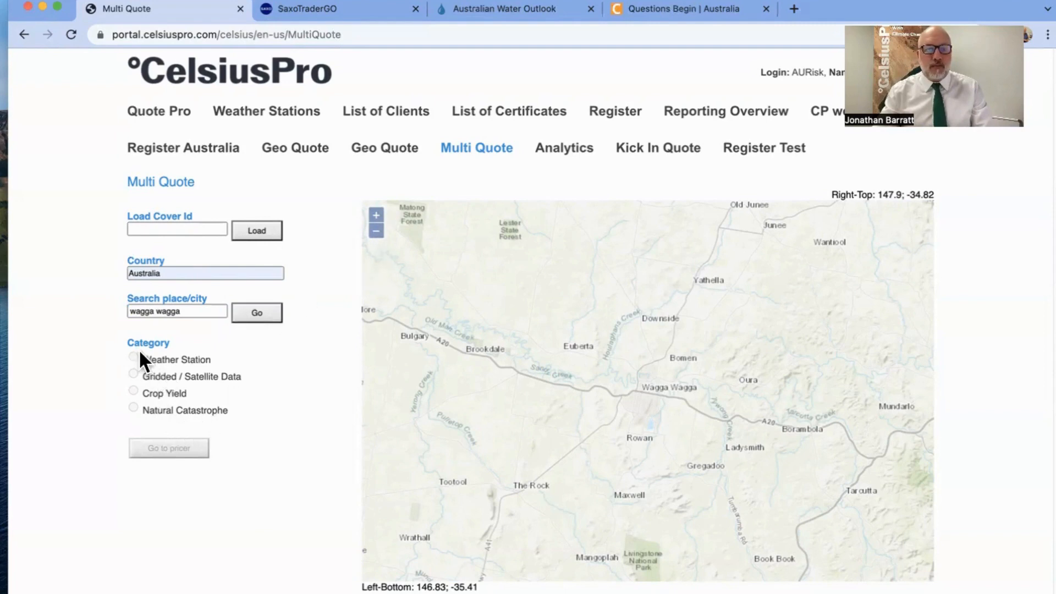
{"action": "left_click", "coordinate": [194, 311]}
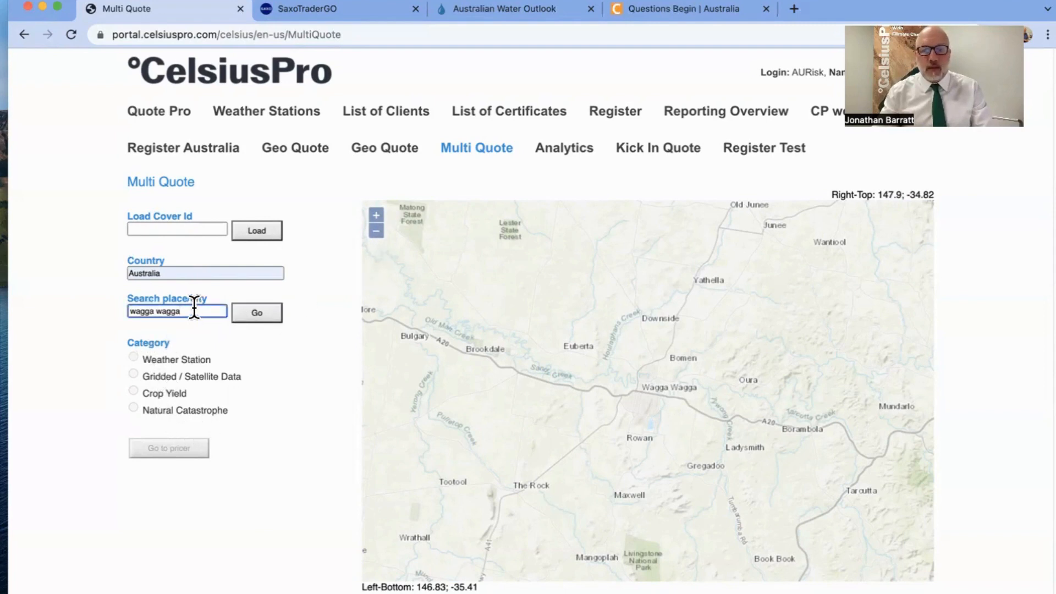
{"action": "key", "text": "Up"}
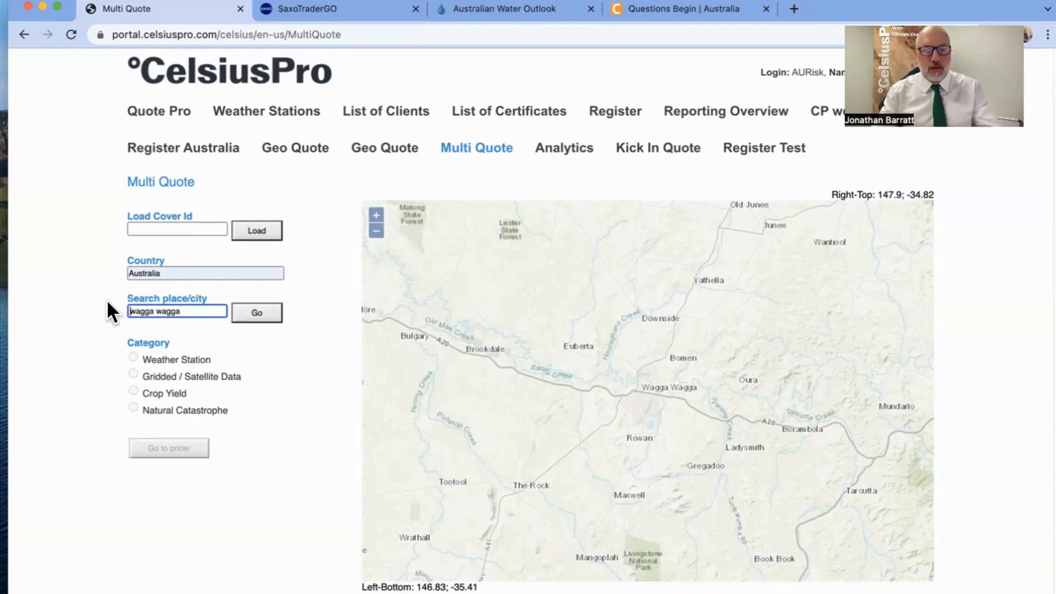
{"action": "left_click", "coordinate": [261, 312]}
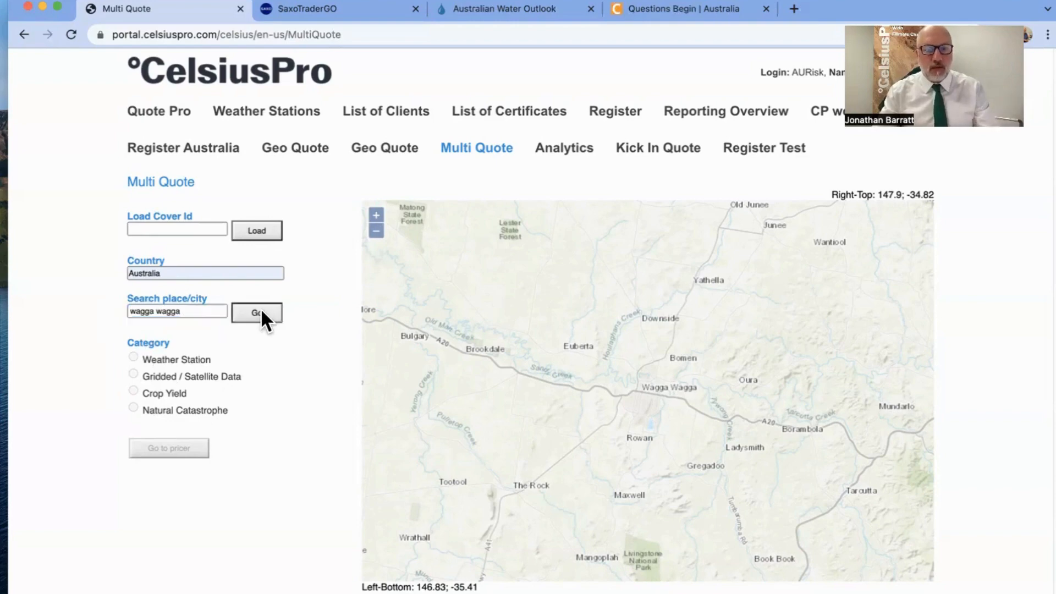
{"action": "left_click", "coordinate": [377, 216]}
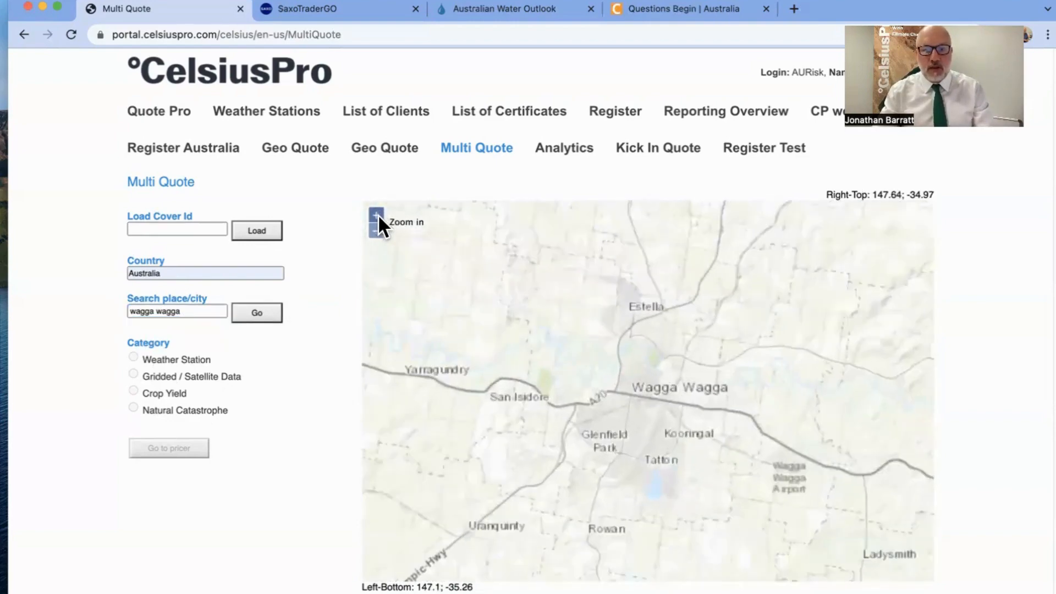
{"action": "scroll", "coordinate": [468, 377], "scroll_direction": "down", "scroll_amount": 1}
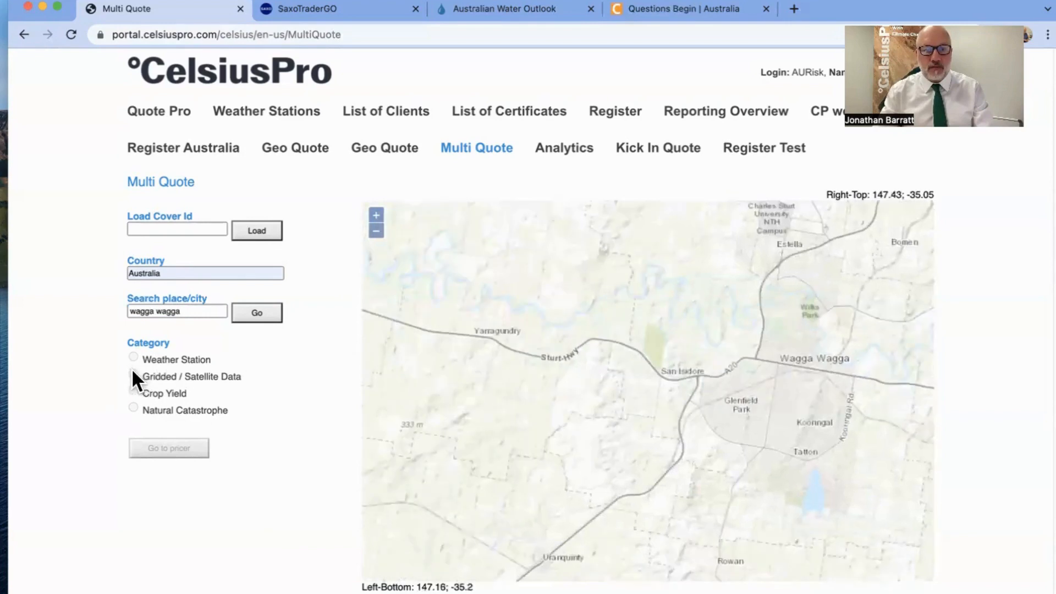
Reselect Australia as the country and search for the place wagga to centre the map there.
{"action": "left_click", "coordinate": [208, 273]}
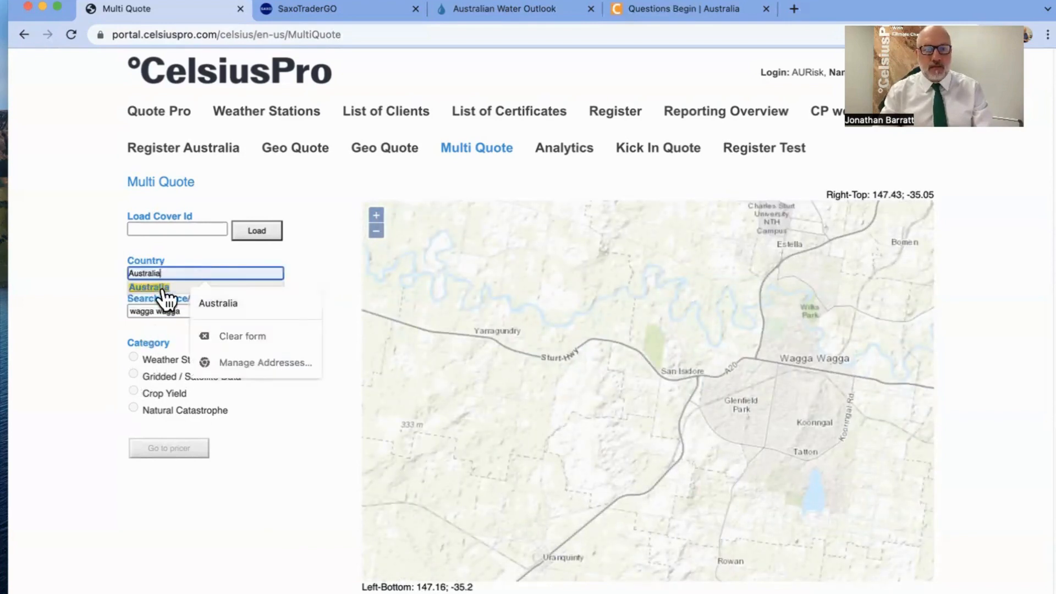
{"action": "left_click", "coordinate": [209, 303]}
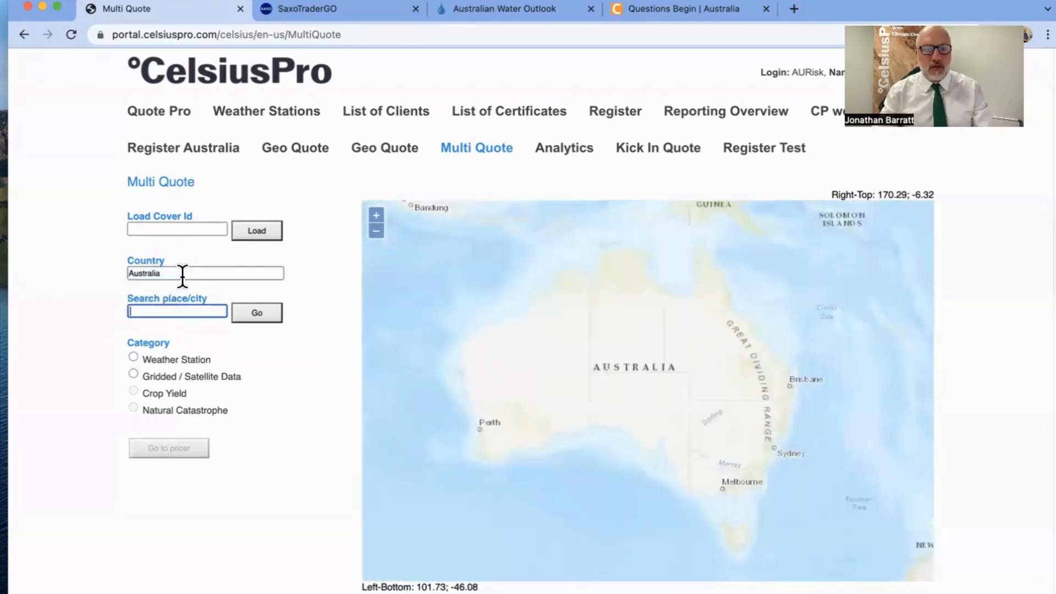
{"action": "type", "text": "wa"}
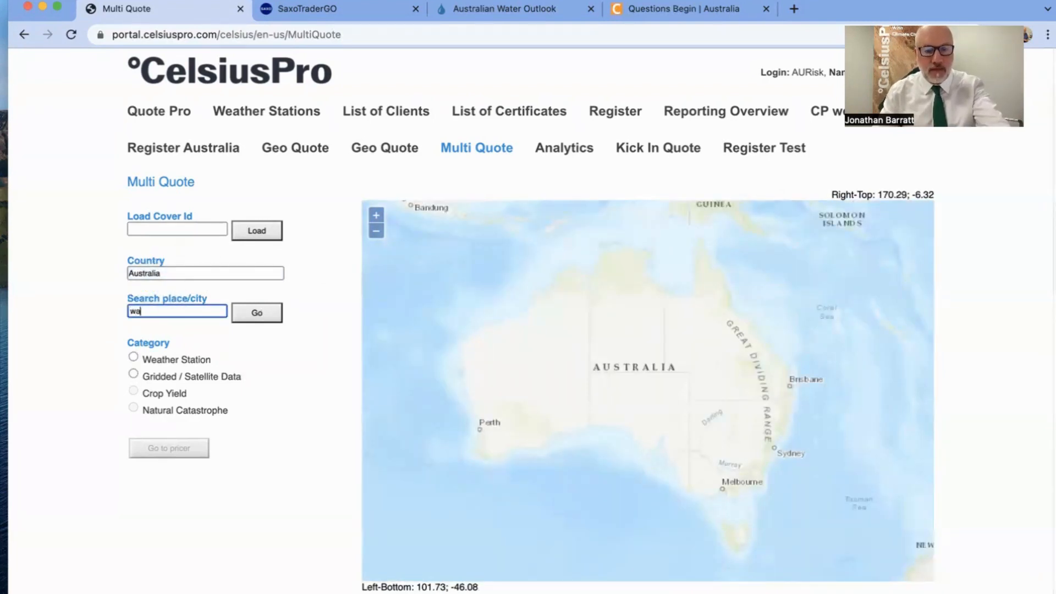
{"action": "type", "text": "gga"}
{"action": "left_click", "coordinate": [261, 312]}
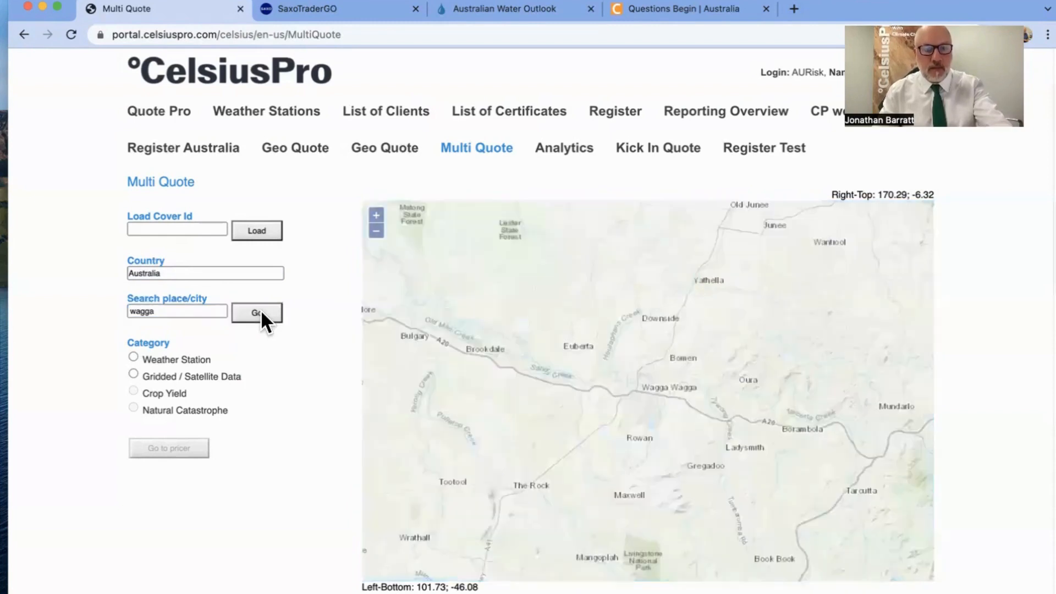
Choose the Gridded / Satellite Data category with the BOM_web grid dataset.
{"action": "left_click", "coordinate": [133, 374]}
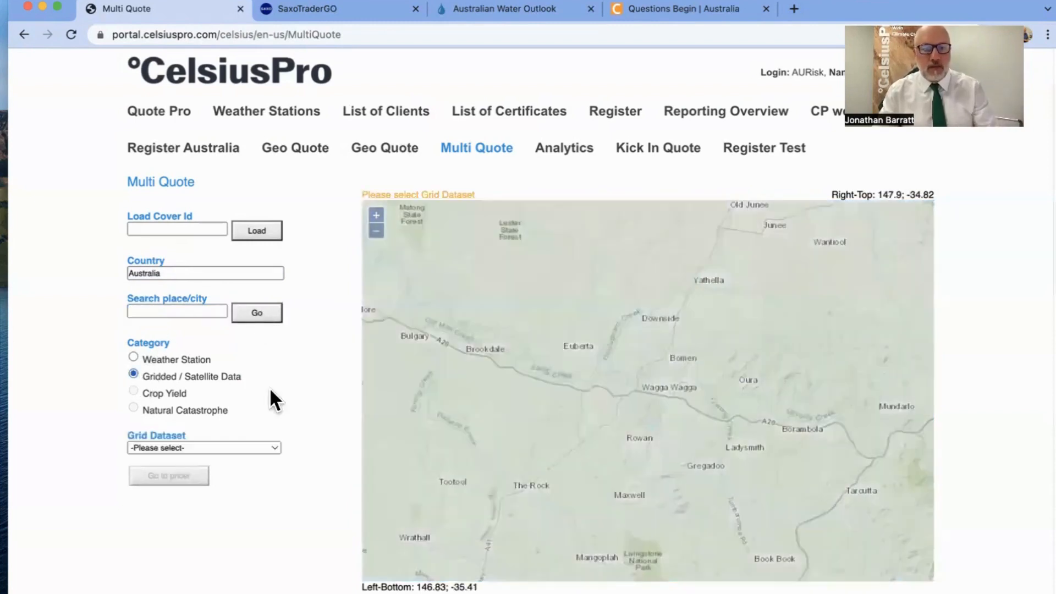
{"action": "left_click", "coordinate": [262, 445]}
{"action": "left_click", "coordinate": [263, 463]}
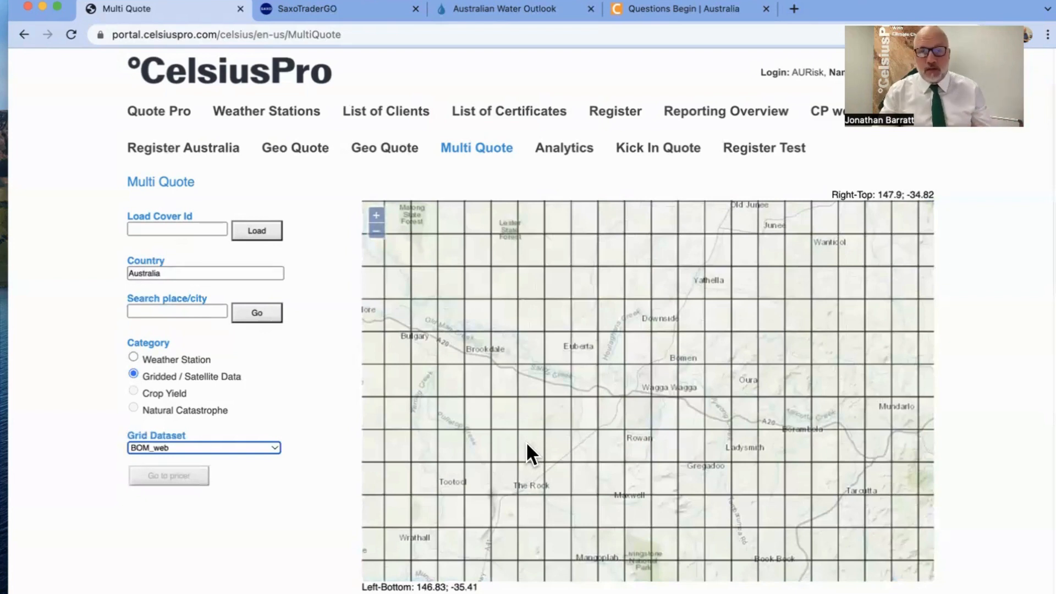
Select the grid cell 147.15 -35.2 southwest of Wagga Wagga and inspect its location up close.
{"action": "left_click_drag", "start_coordinate": [526, 442], "coordinate": [528, 440]}
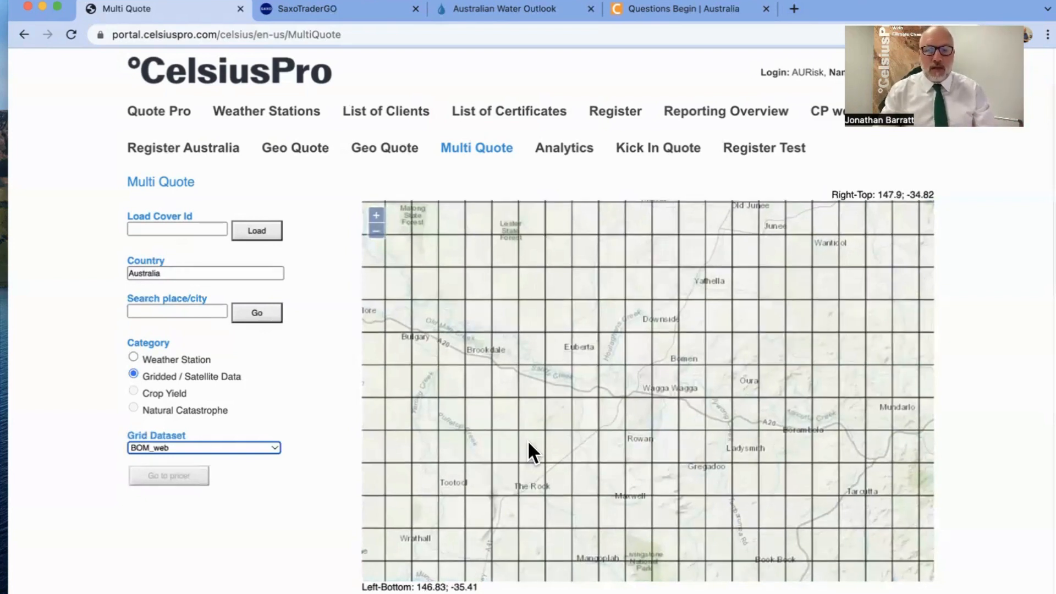
{"action": "left_click", "coordinate": [527, 441]}
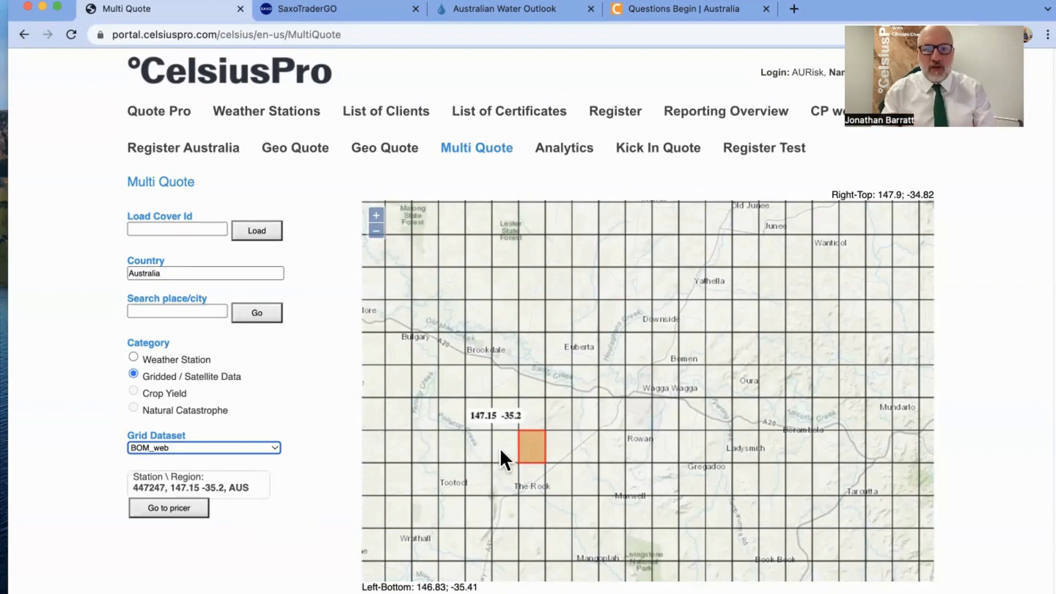
{"action": "left_click", "coordinate": [376, 215]}
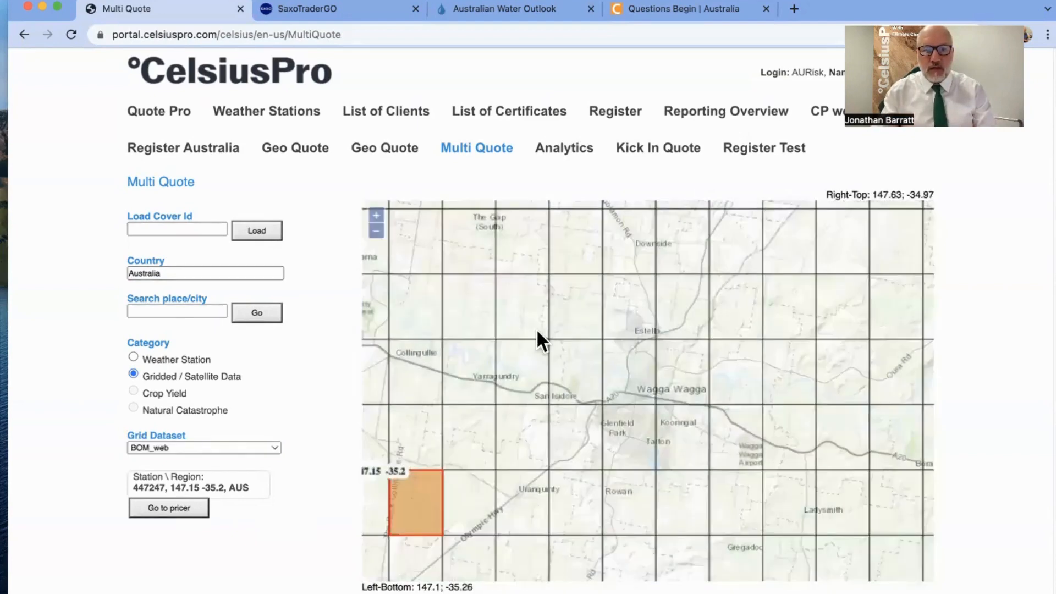
{"action": "left_click_drag", "start_coordinate": [536, 328], "coordinate": [731, 279]}
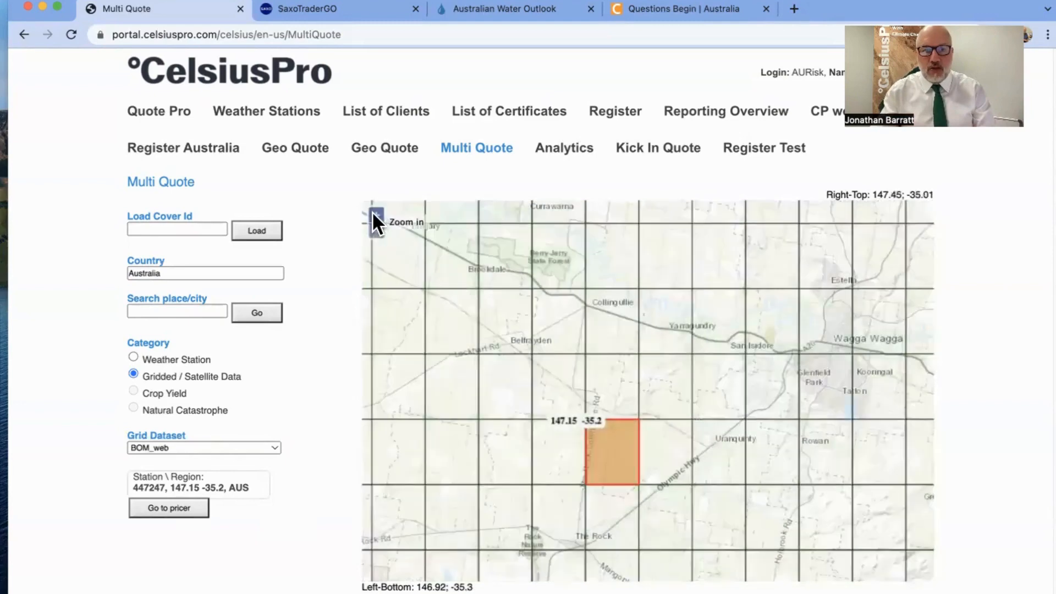
{"action": "left_click", "coordinate": [374, 214]}
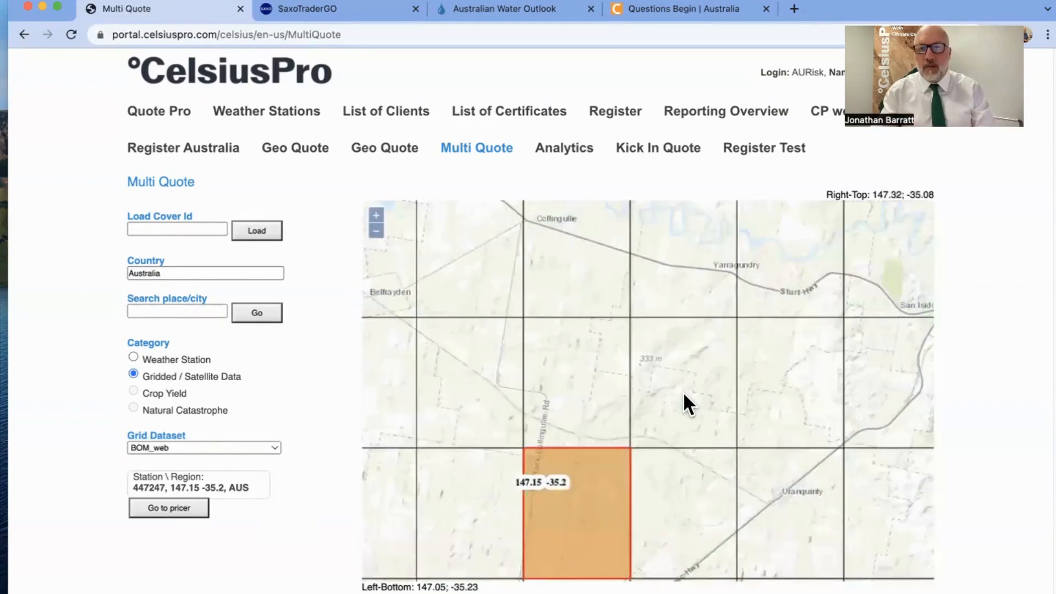
{"action": "left_click_drag", "start_coordinate": [684, 391], "coordinate": [683, 297]}
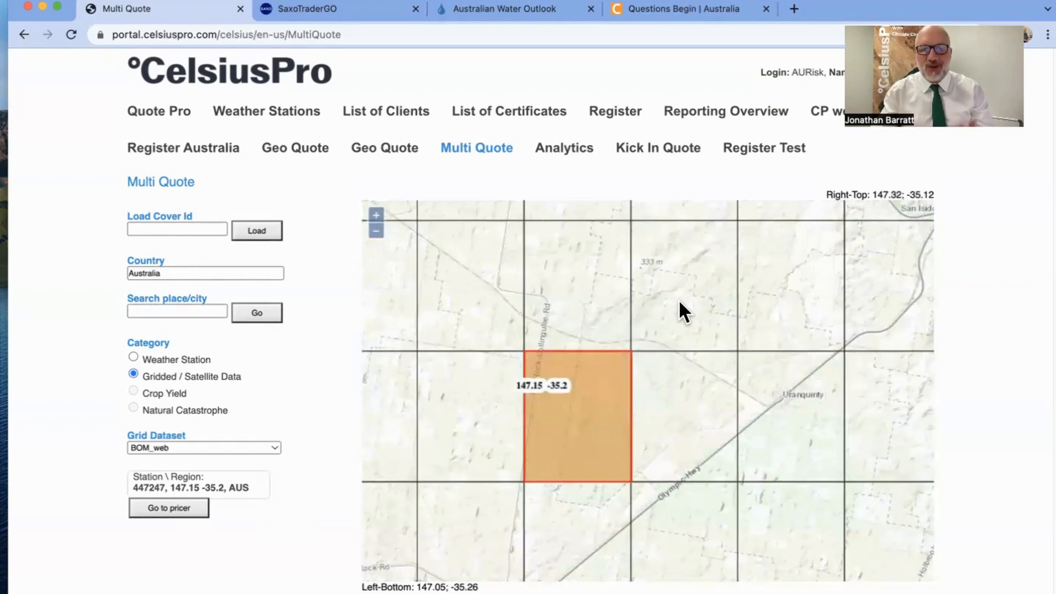
In the pricer for the selected cell, set the period from 01.09.2023 to 15.10.2023 and the overall policy limit to 300000 AUD.
{"action": "left_click", "coordinate": [182, 505]}
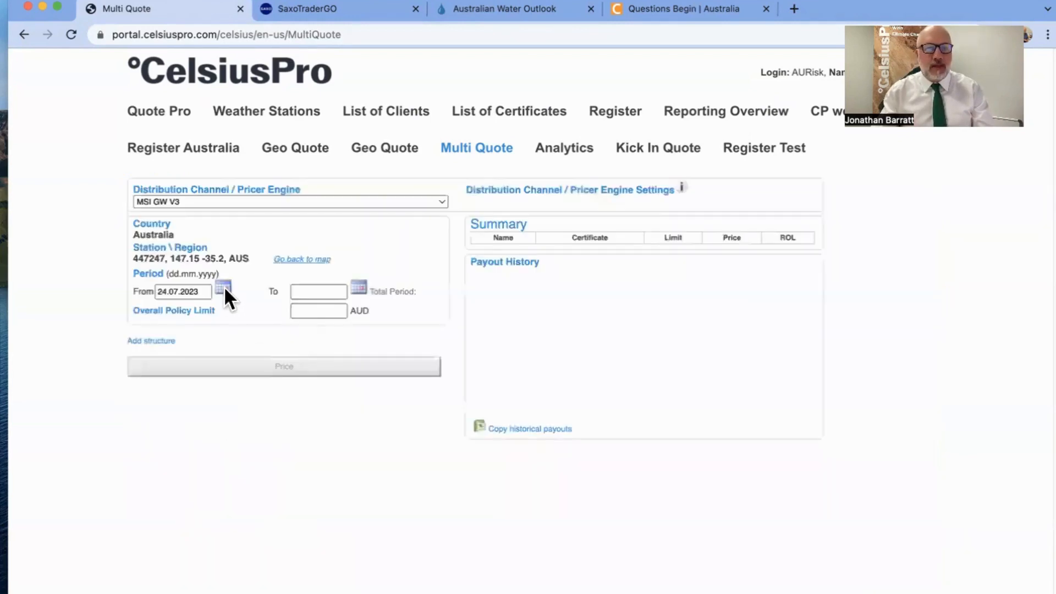
{"action": "left_click", "coordinate": [224, 289]}
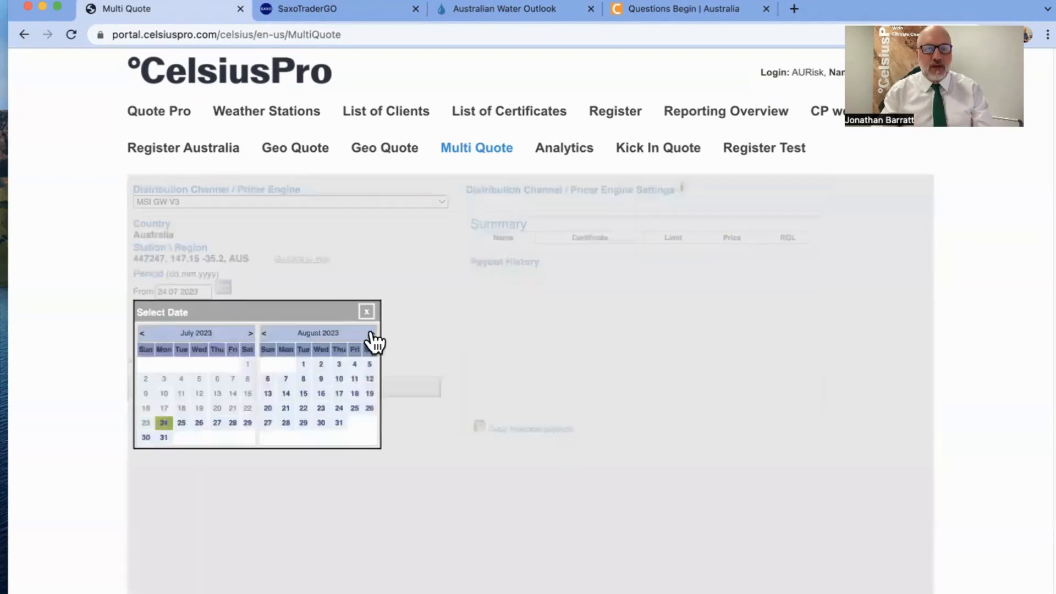
{"action": "left_click", "coordinate": [372, 334]}
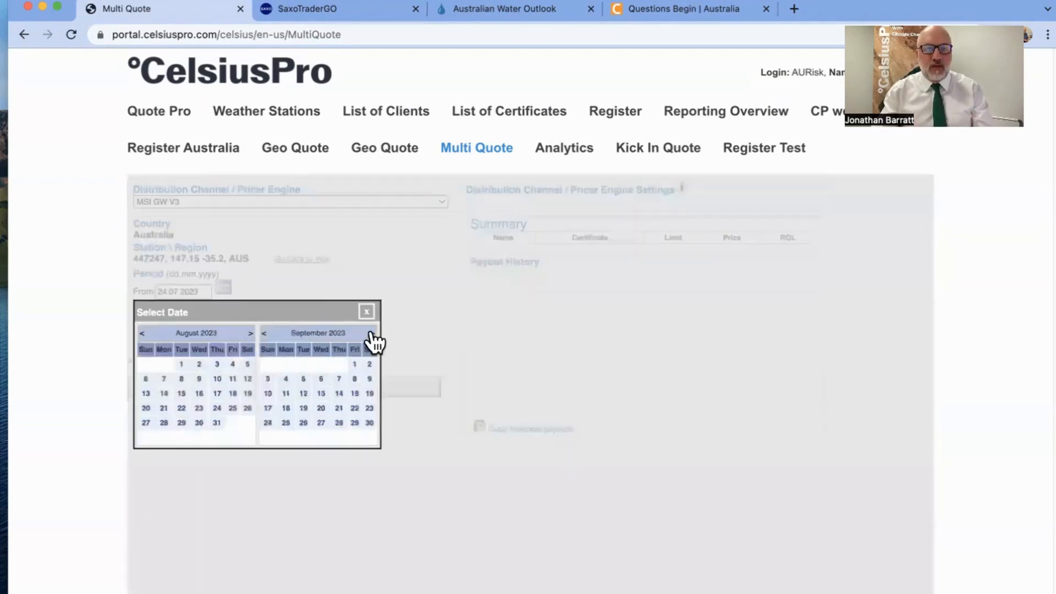
{"action": "left_click", "coordinate": [355, 364]}
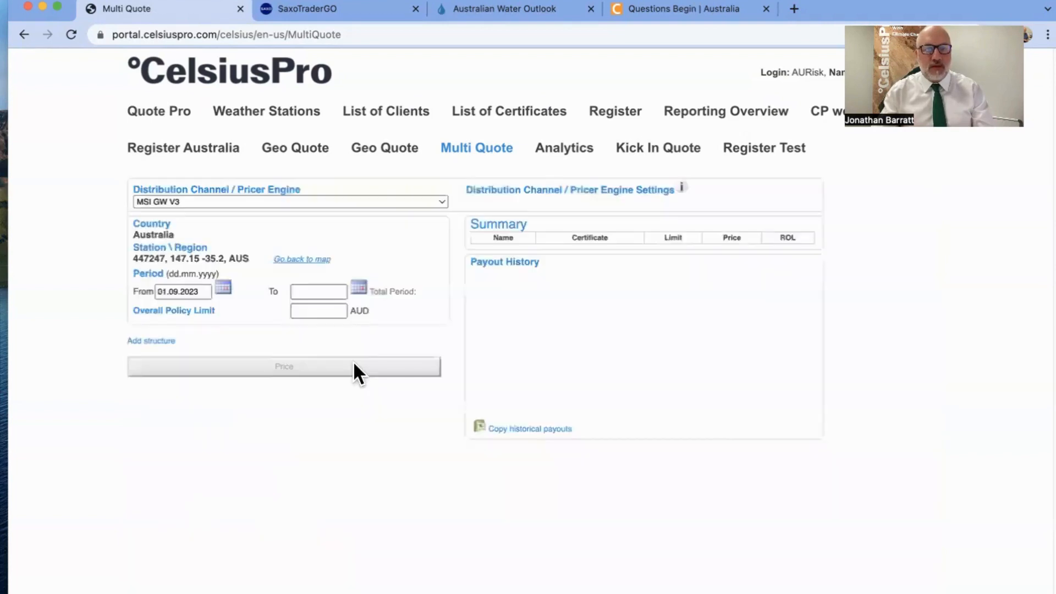
{"action": "left_click", "coordinate": [359, 286]}
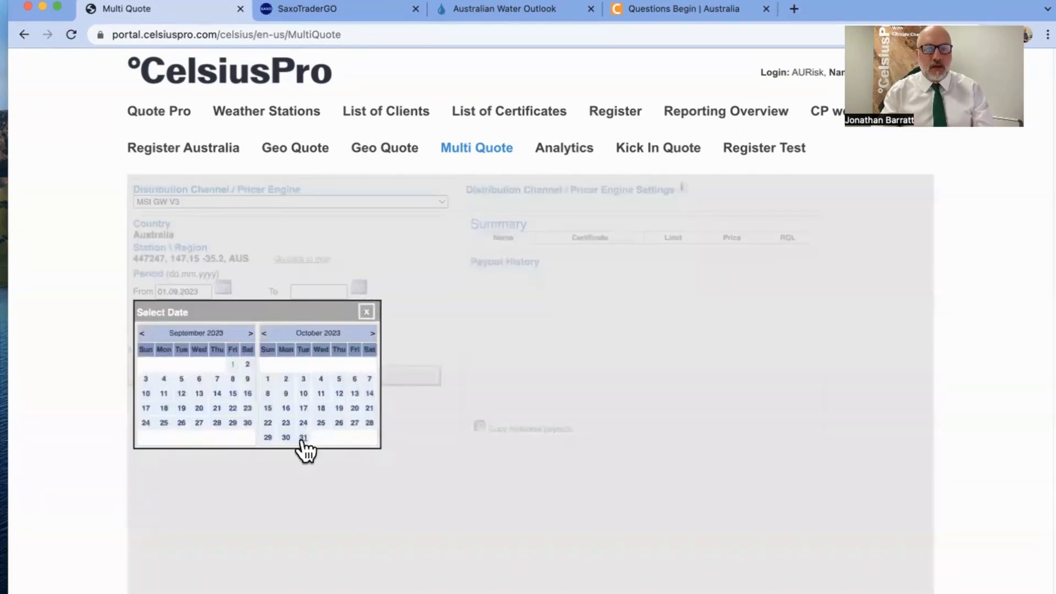
{"action": "left_click", "coordinate": [268, 408]}
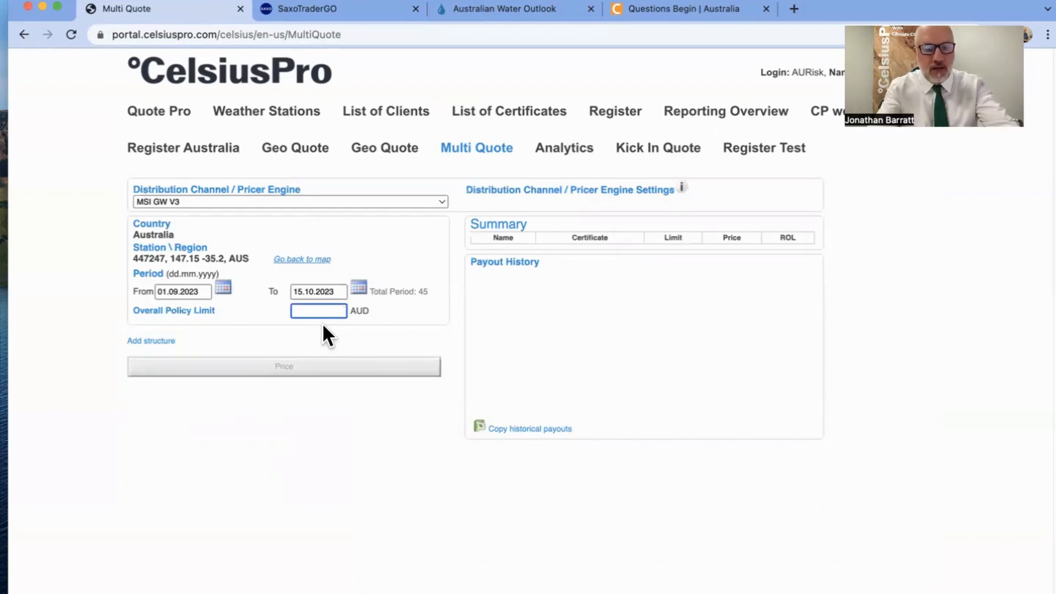
{"action": "type", "text": "300000"}
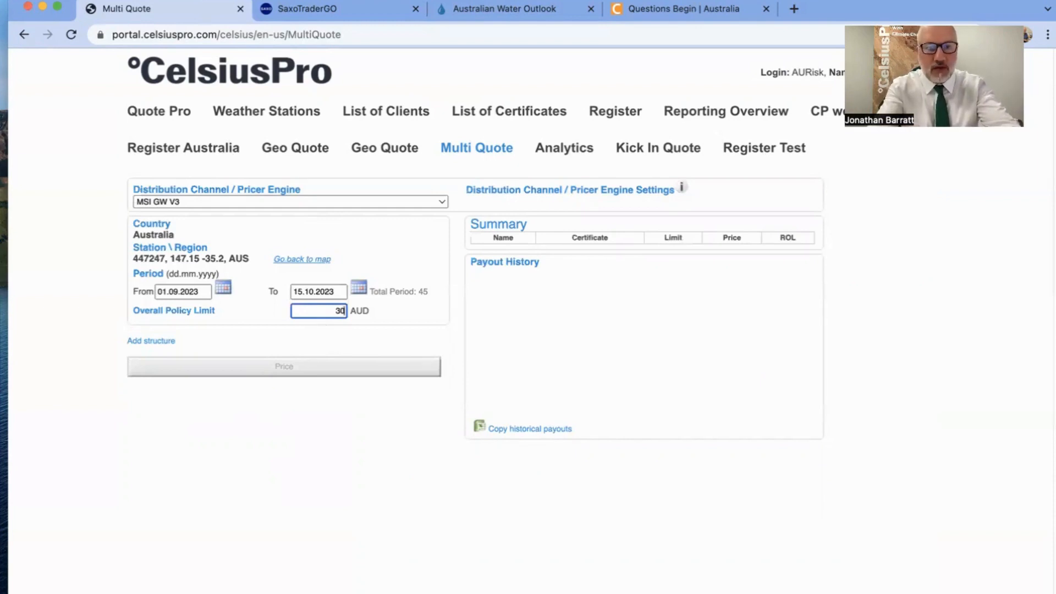
{"action": "left_click", "coordinate": [382, 312]}
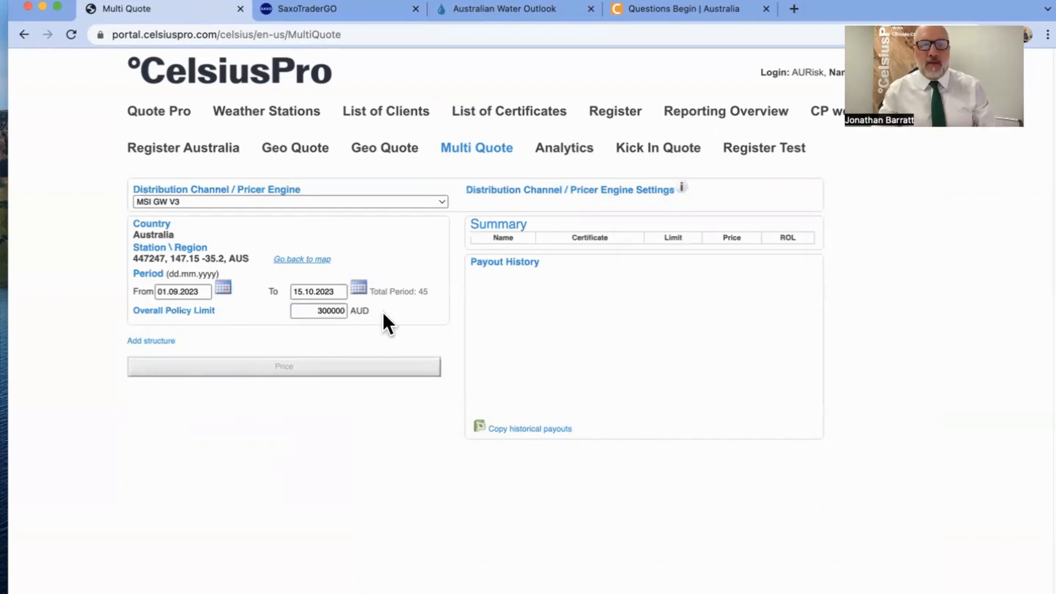
Add a structure to the quote and choose HDD Call Tmin Certificate as its certificate.
{"action": "left_click", "coordinate": [155, 342]}
{"action": "left_click", "coordinate": [204, 366]}
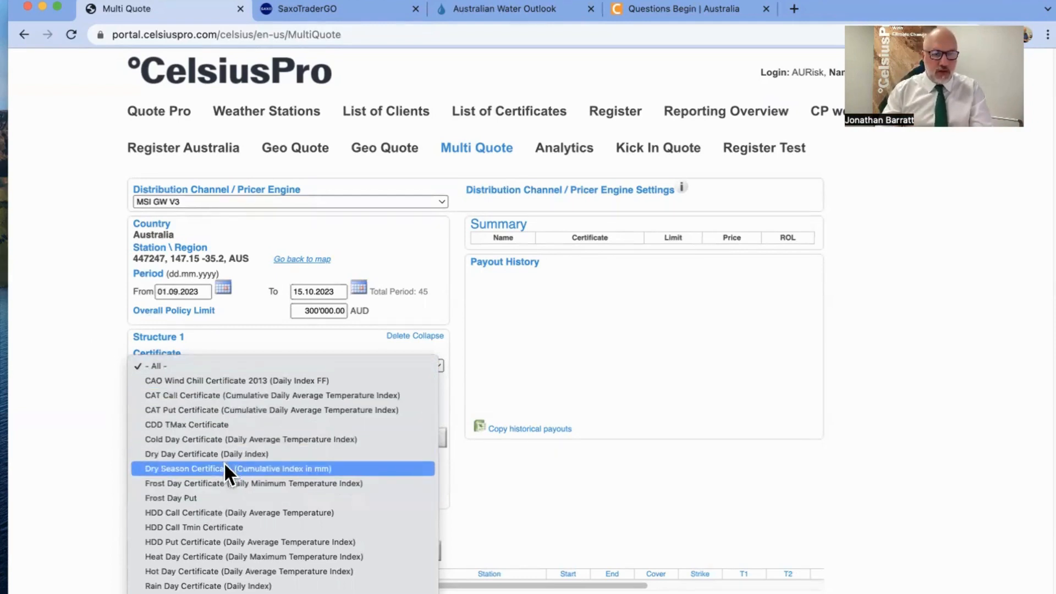
{"action": "left_click", "coordinate": [231, 526]}
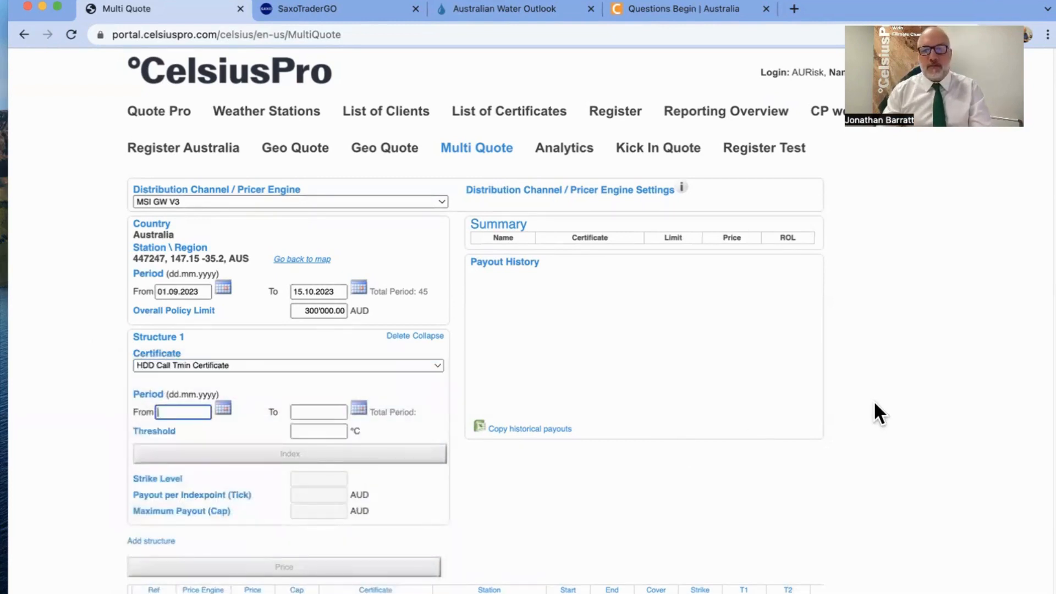
Set Structure 1's period from 10.09.2023 to 23.09.2023.
{"action": "scroll", "coordinate": [875, 400], "scroll_direction": "down", "scroll_amount": 5}
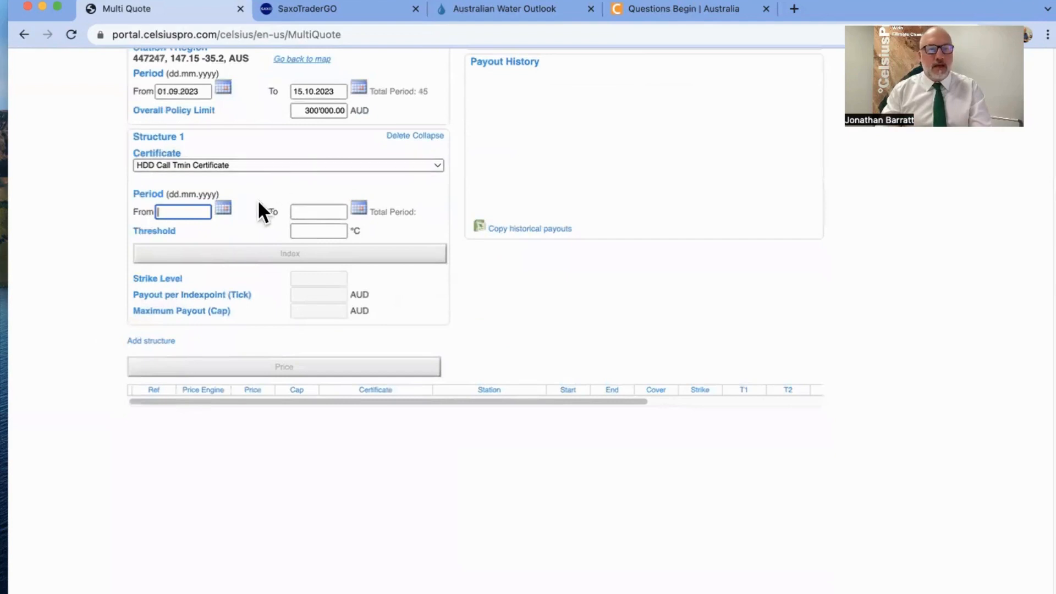
{"action": "left_click", "coordinate": [222, 207]}
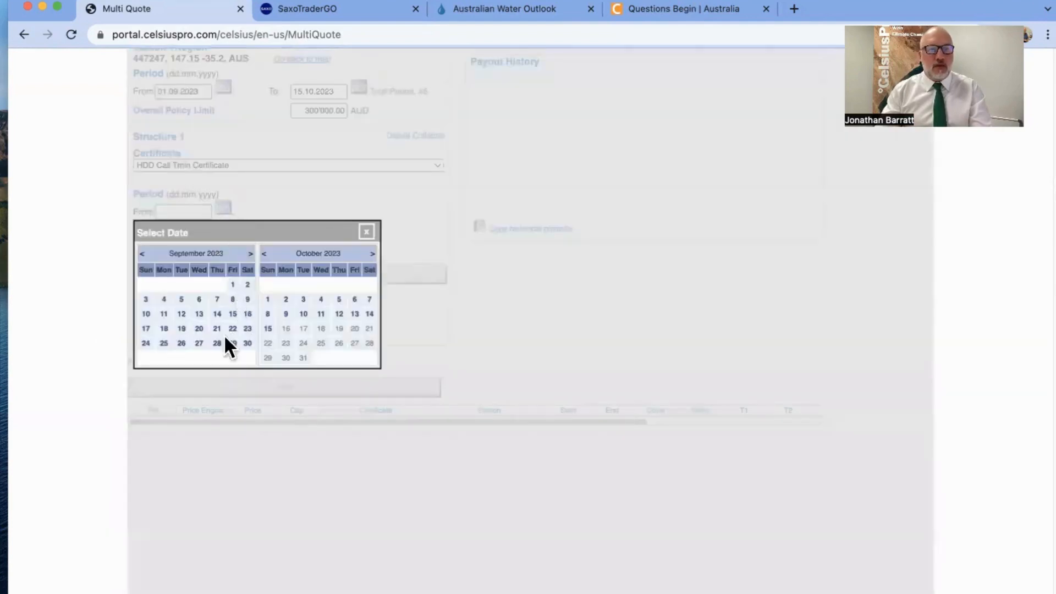
{"action": "left_click", "coordinate": [146, 313]}
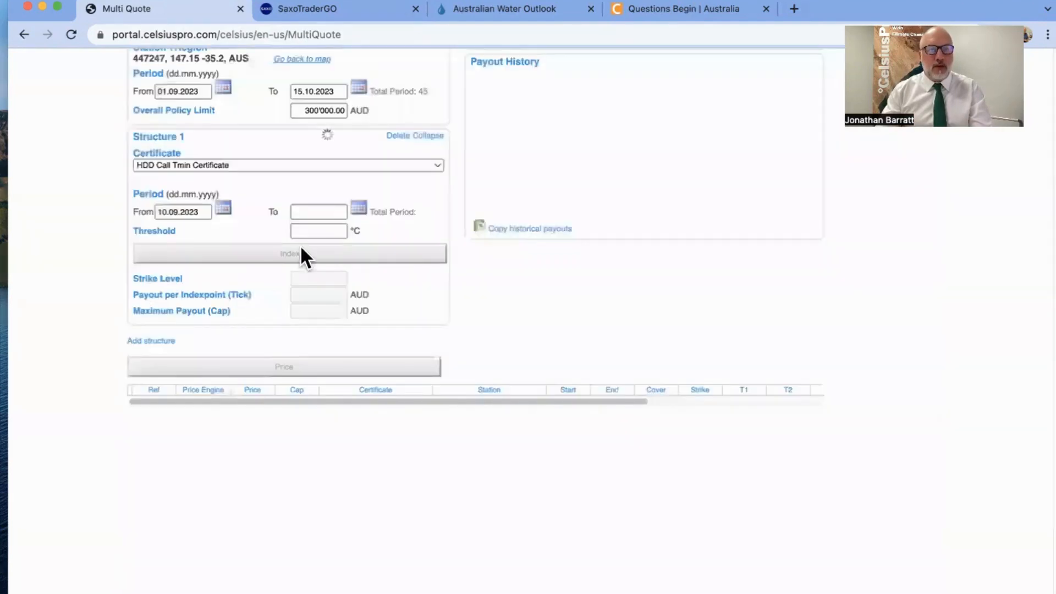
{"action": "left_click", "coordinate": [359, 209]}
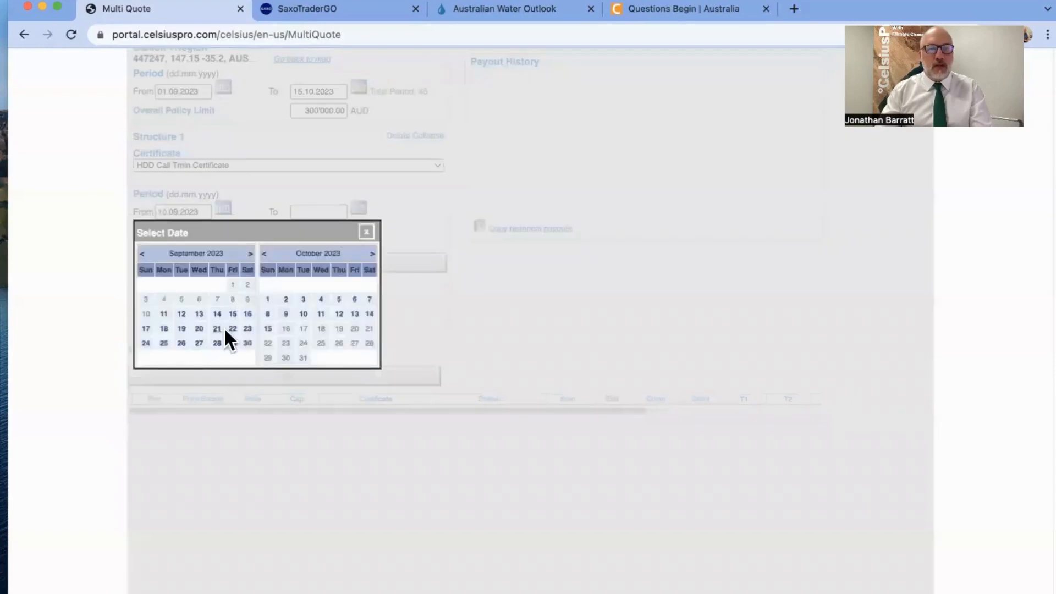
{"action": "left_click", "coordinate": [247, 328]}
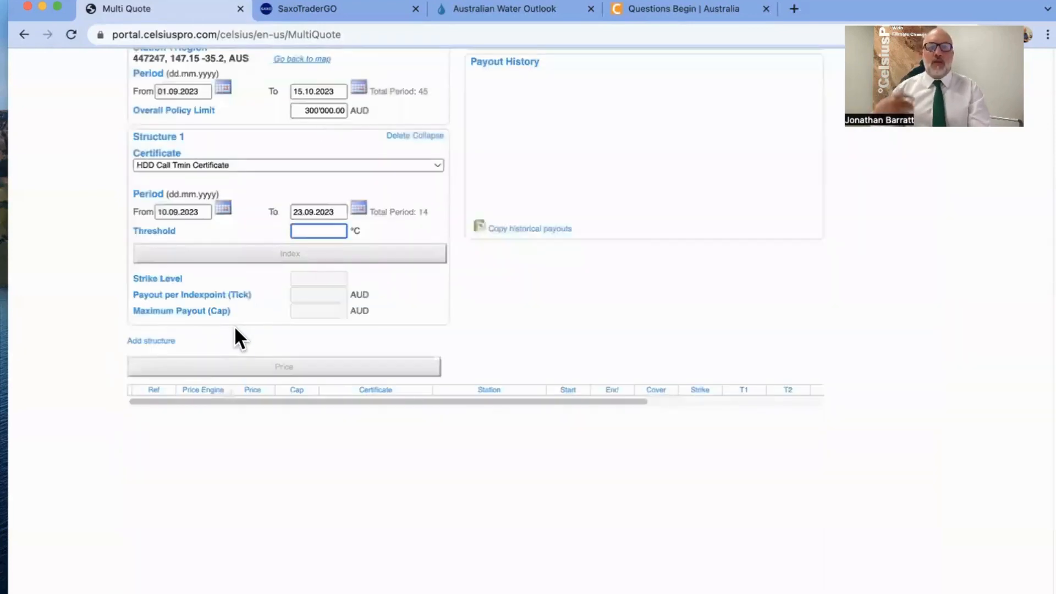
Set Structure 1's threshold to -2 °C and calculate its index.
{"action": "type", "text": "0"}
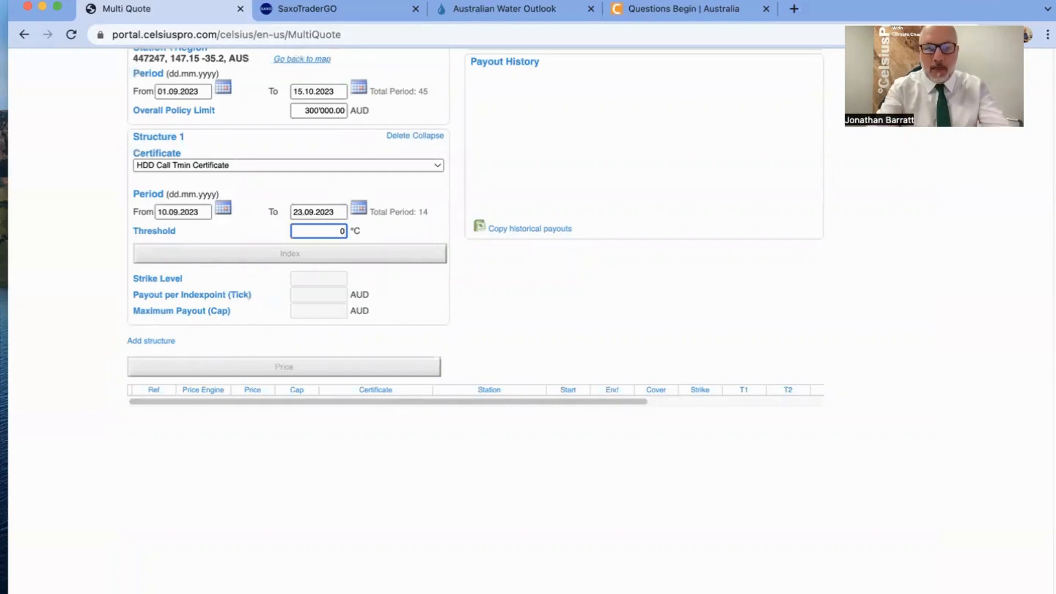
{"action": "key", "text": "BackSpace"}
{"action": "type", "text": "-2"}
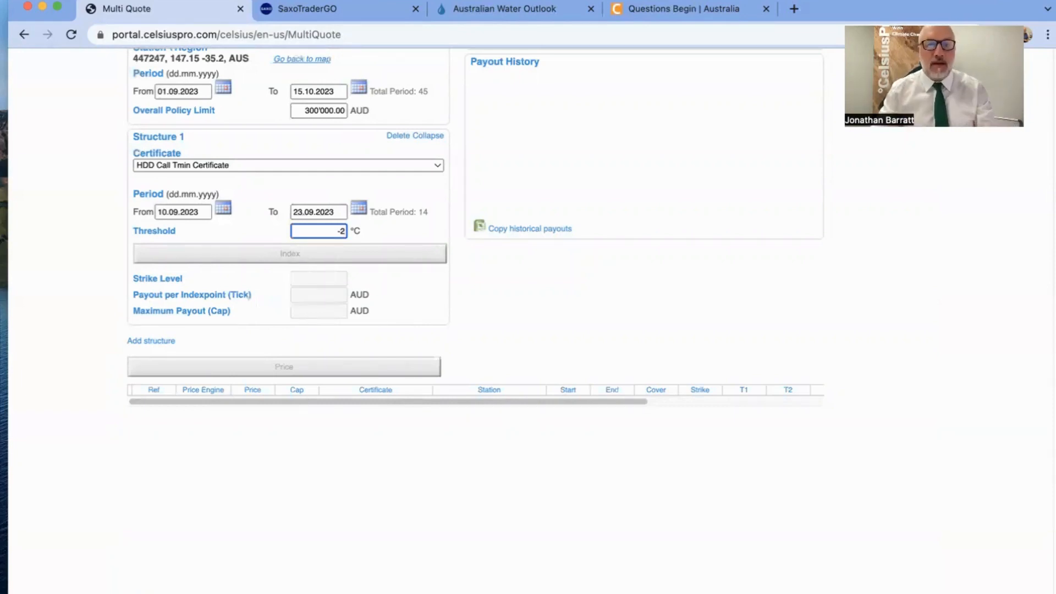
{"action": "left_click", "coordinate": [385, 251]}
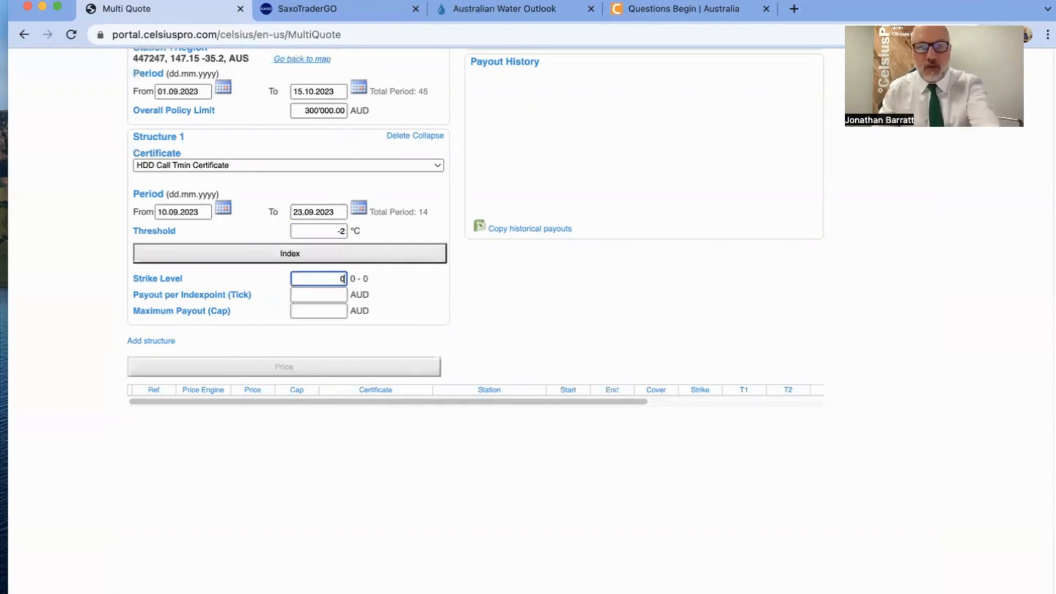
Give Structure 1 a strike level of 0, a payout per index point of 50'000 AUD and a maximum payout of 50'000 AUD.
{"action": "left_click", "coordinate": [431, 277]}
{"action": "left_click", "coordinate": [329, 295]}
{"action": "type", "text": "5000"}
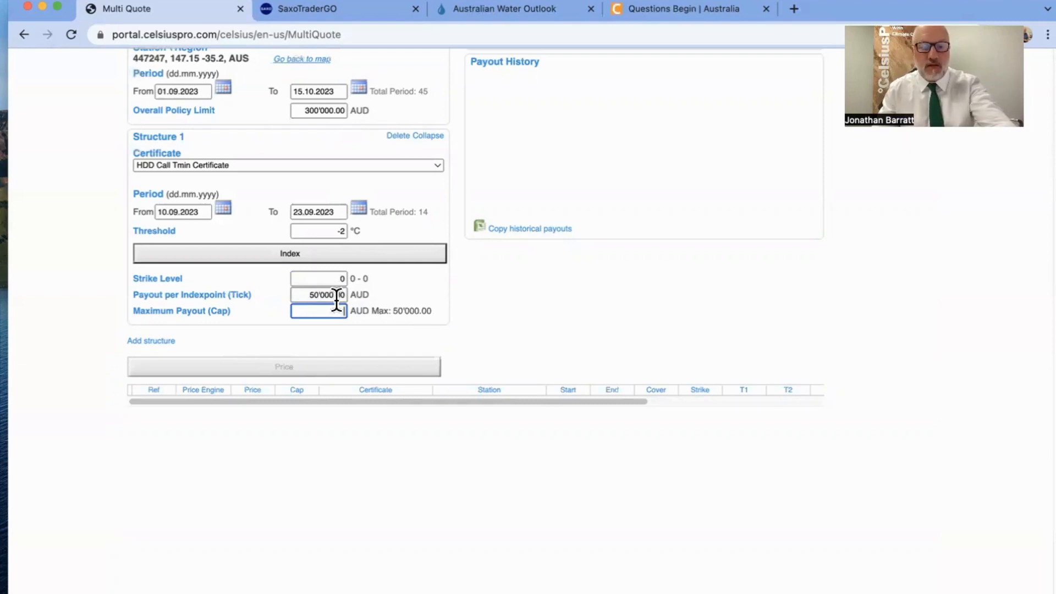
{"action": "type", "text": "50'000"}
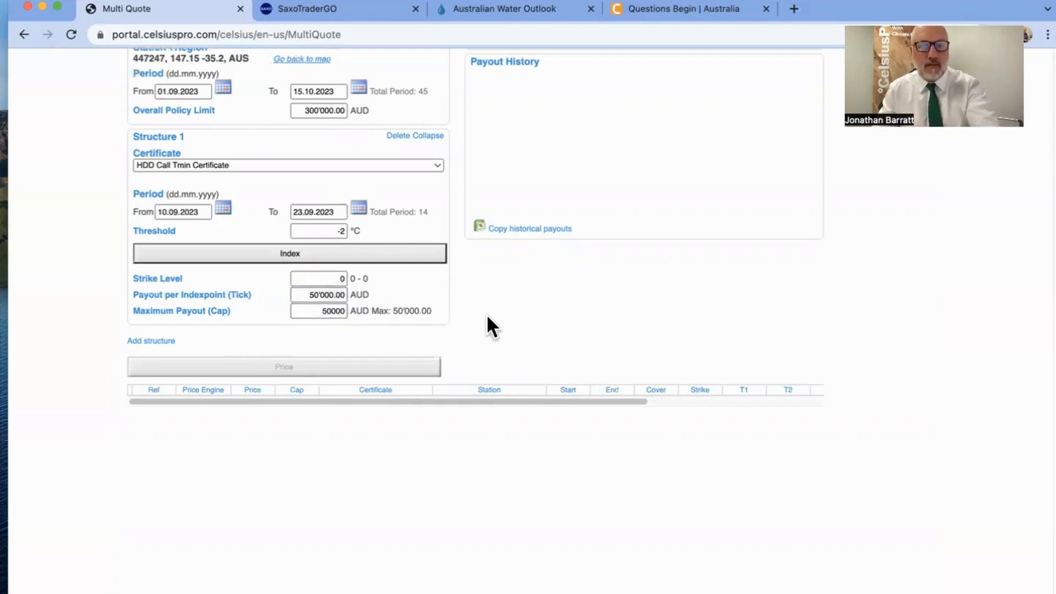
Change Structure 1's threshold to 0 °C and recalculate its index.
{"action": "left_click", "coordinate": [340, 232]}
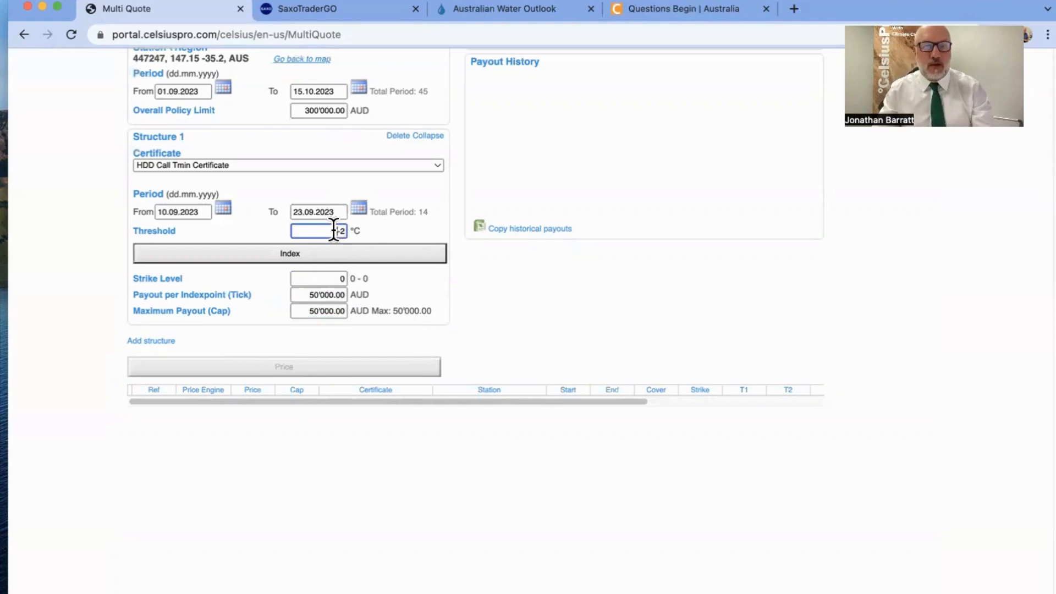
{"action": "key", "text": "BackSpace"}
{"action": "type", "text": "1"}
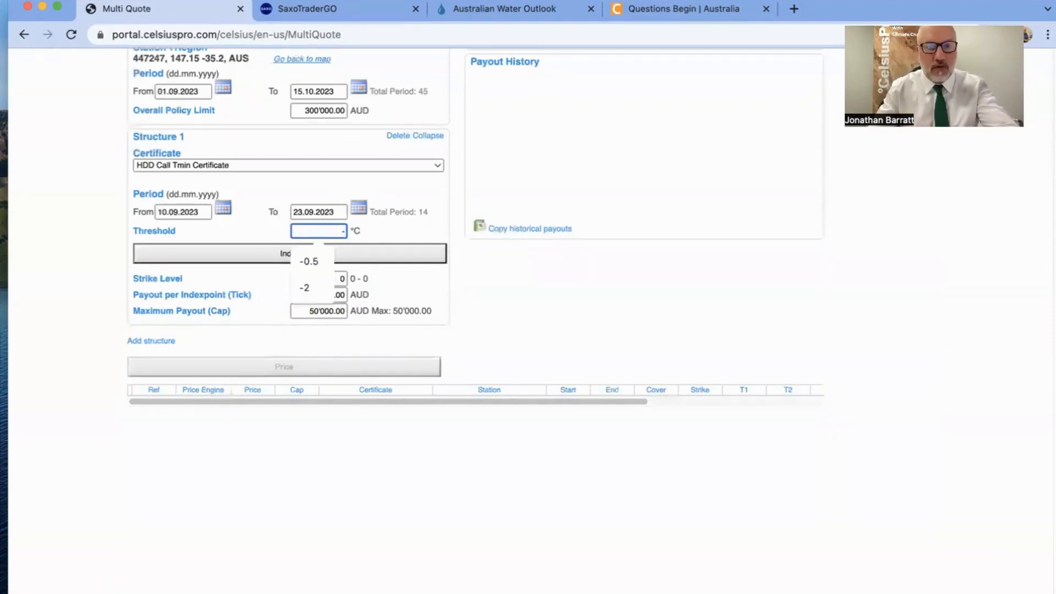
{"action": "key", "text": "BackSpace"}
{"action": "key", "text": "BackSpace"}
{"action": "type", "text": "0"}
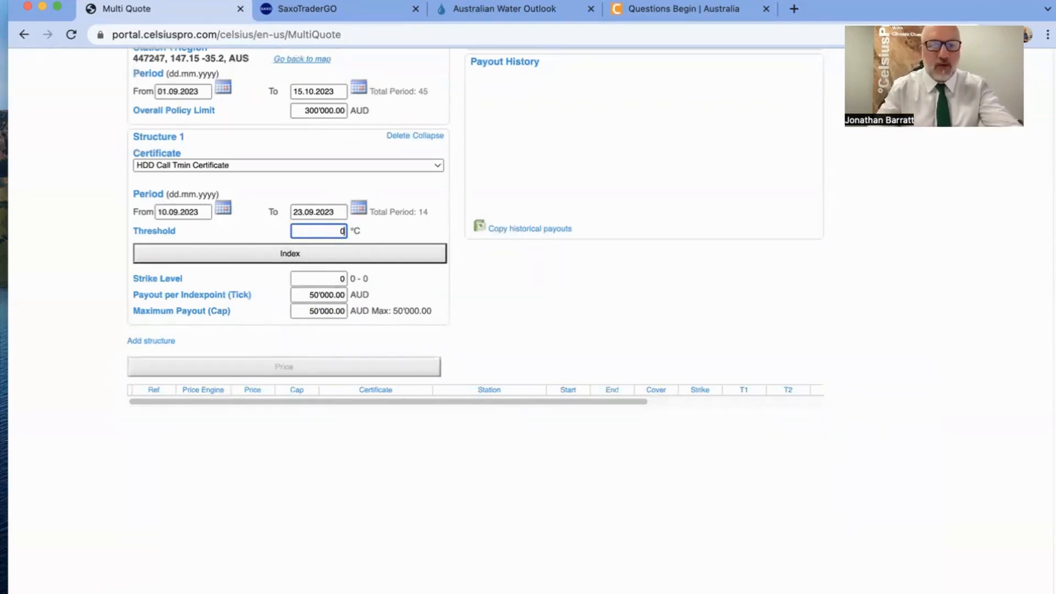
{"action": "left_click", "coordinate": [391, 213]}
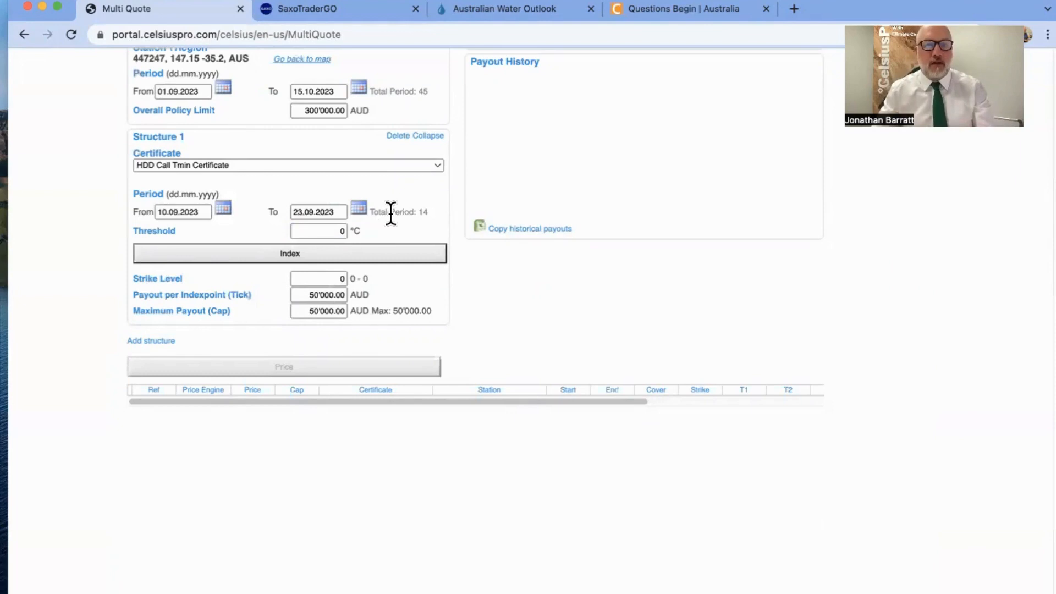
{"action": "left_click", "coordinate": [366, 252]}
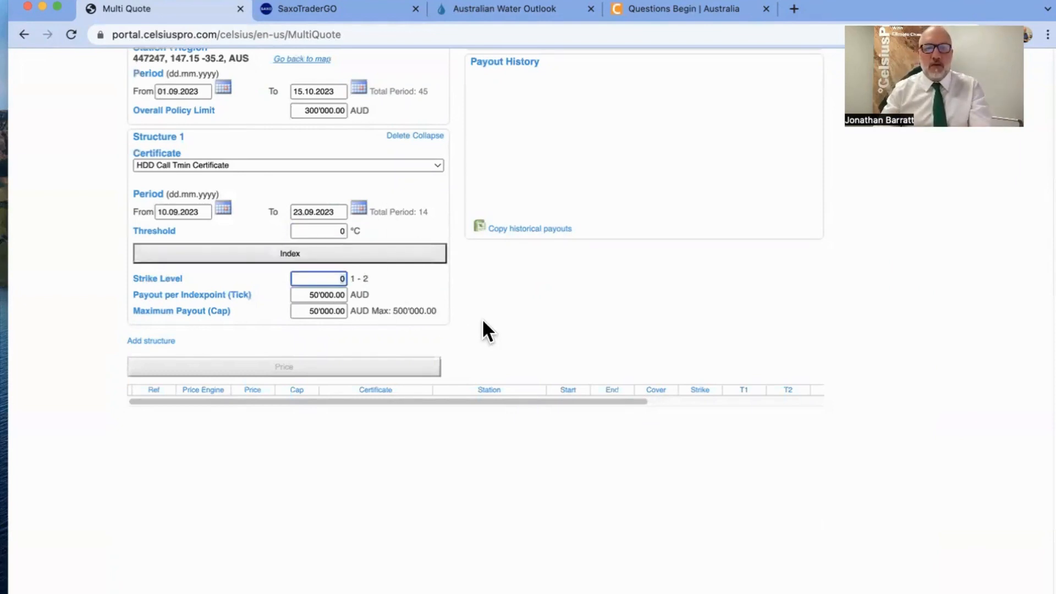
Raise Structure 1's maximum payout to 150'000 AUD.
{"action": "left_click", "coordinate": [298, 296]}
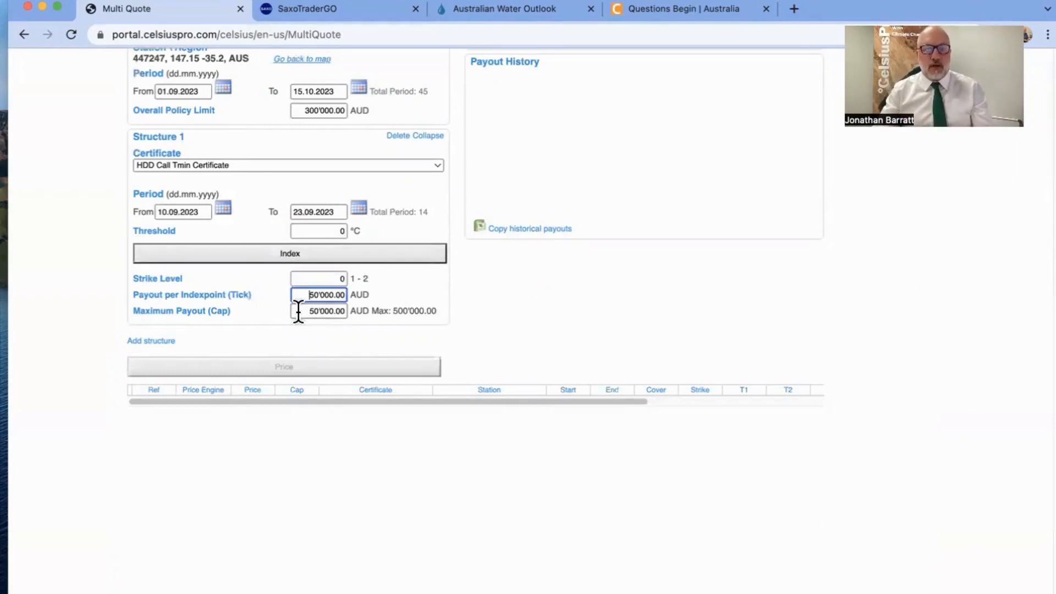
{"action": "key", "text": "Tab"}
{"action": "type", "text": "15"}
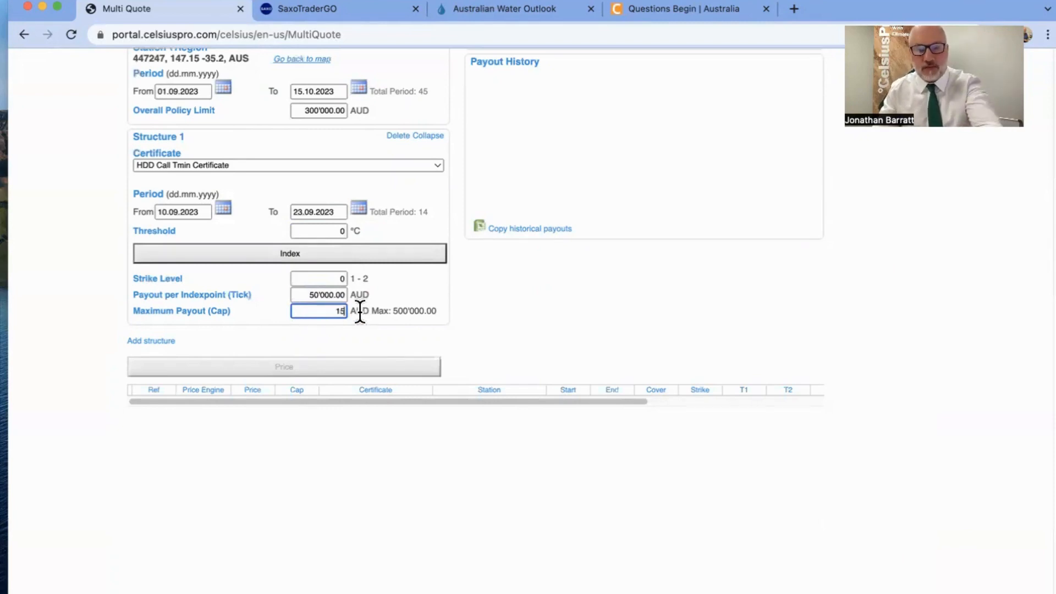
{"action": "type", "text": "0000"}
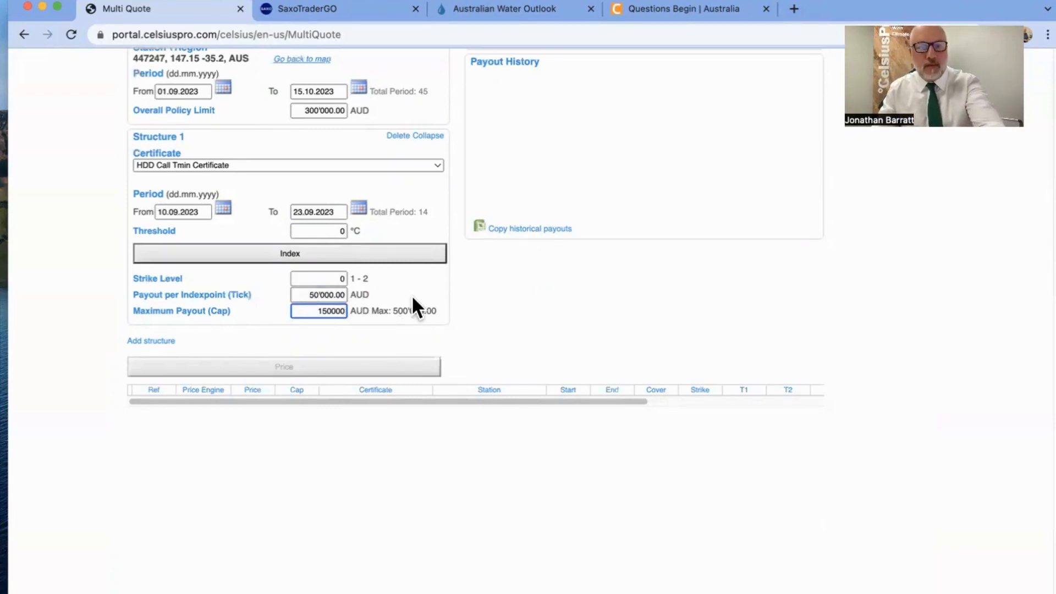
Set Structure 1's payout per index point to 10'000 AUD.
{"action": "key", "text": "shift+Tab"}
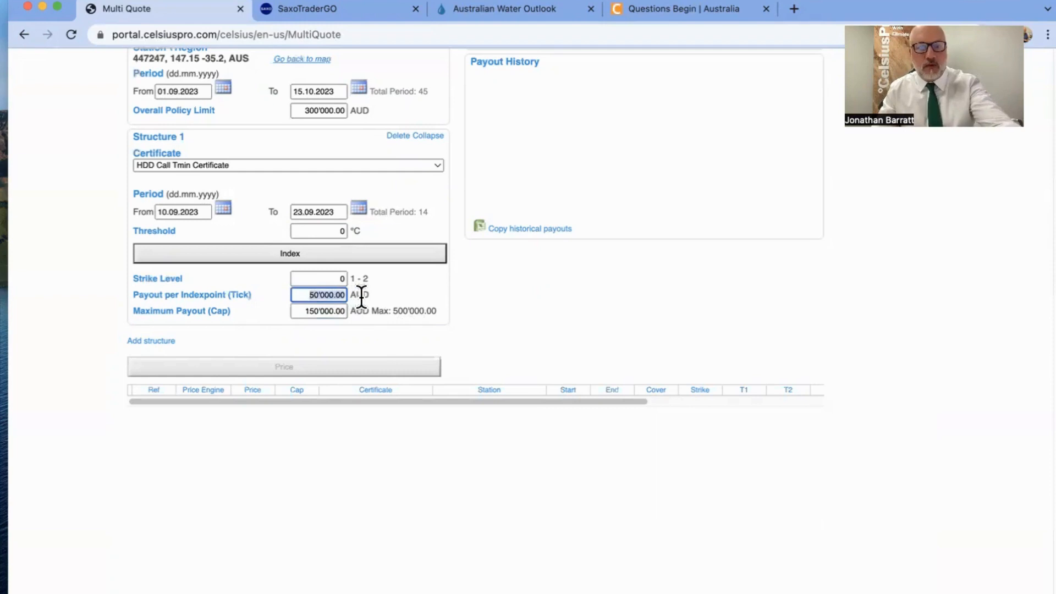
{"action": "type", "text": "10000"}
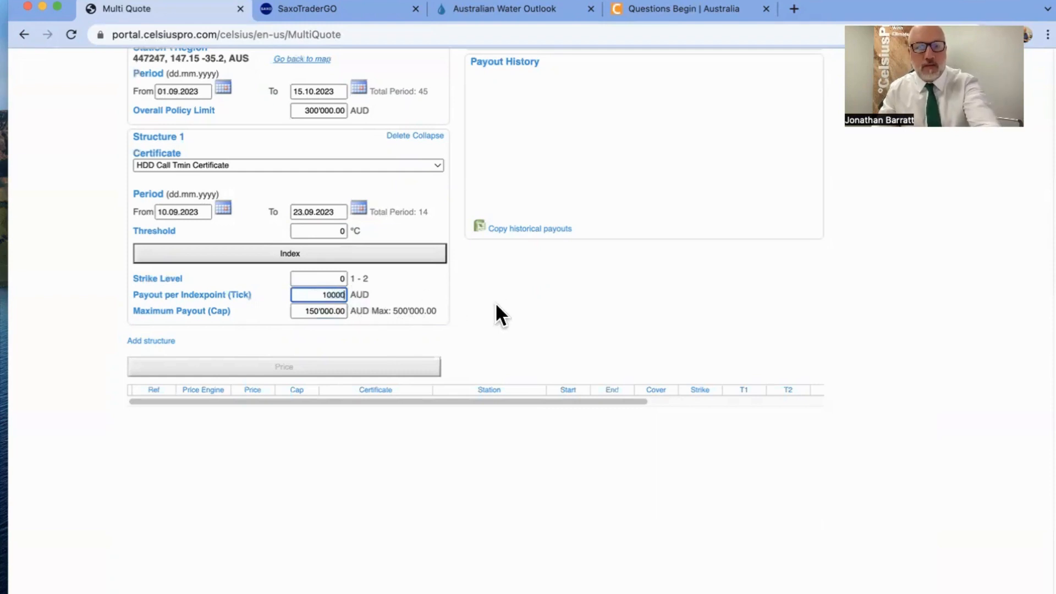
{"action": "key", "text": "Tab"}
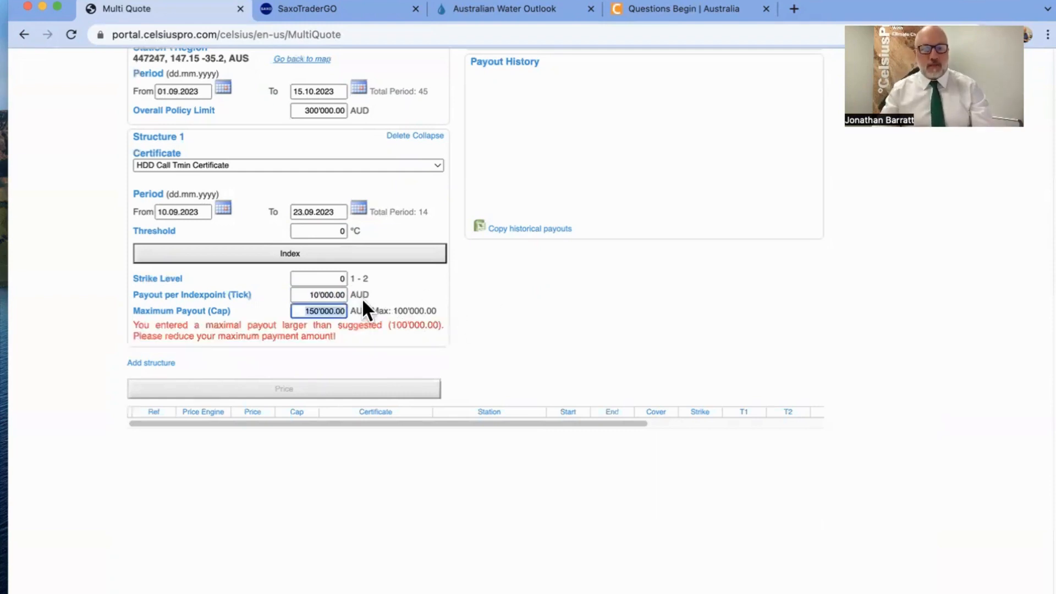
Set Structure 1's payout per index point to 20'000 AUD.
{"action": "double_click", "coordinate": [311, 295]}
{"action": "type", "text": "20'000"}
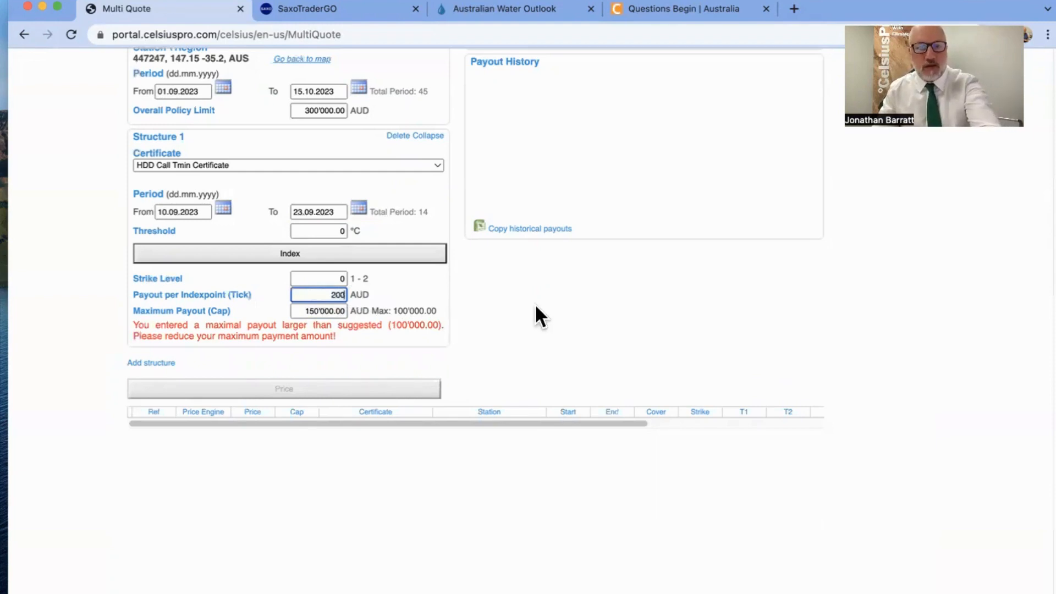
{"action": "key", "text": "Tab"}
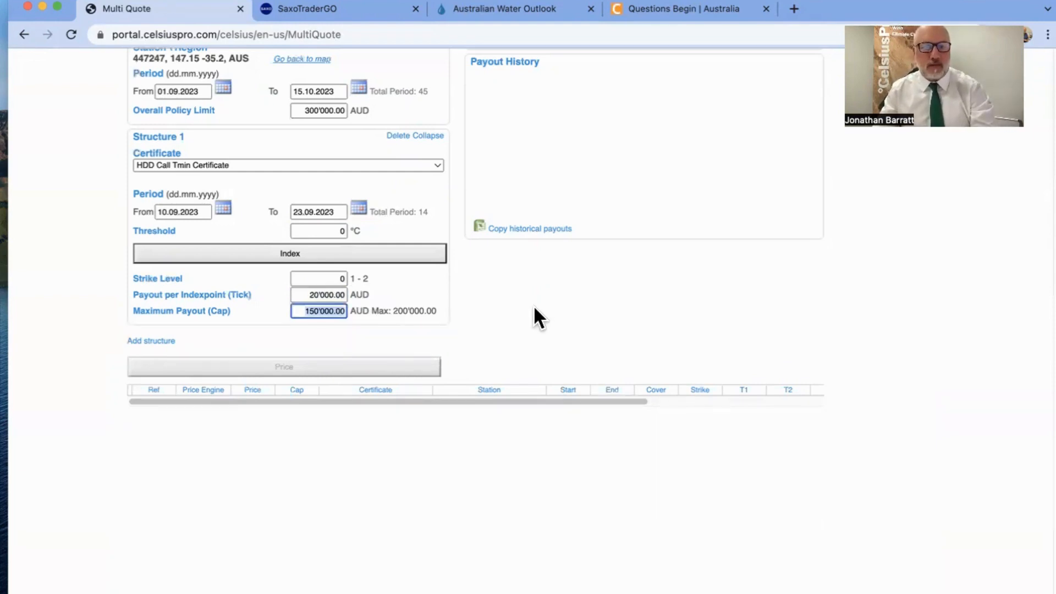
{"action": "left_click", "coordinate": [535, 307]}
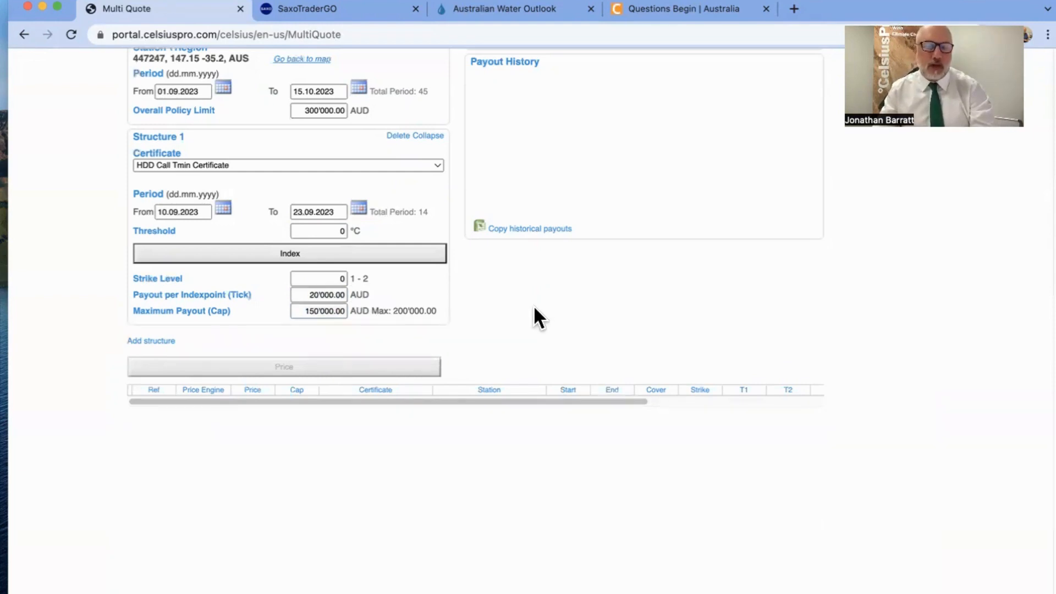
Add a second structure to the quote and choose CDD TMax Certificate as its certificate.
{"action": "left_click", "coordinate": [165, 342]}
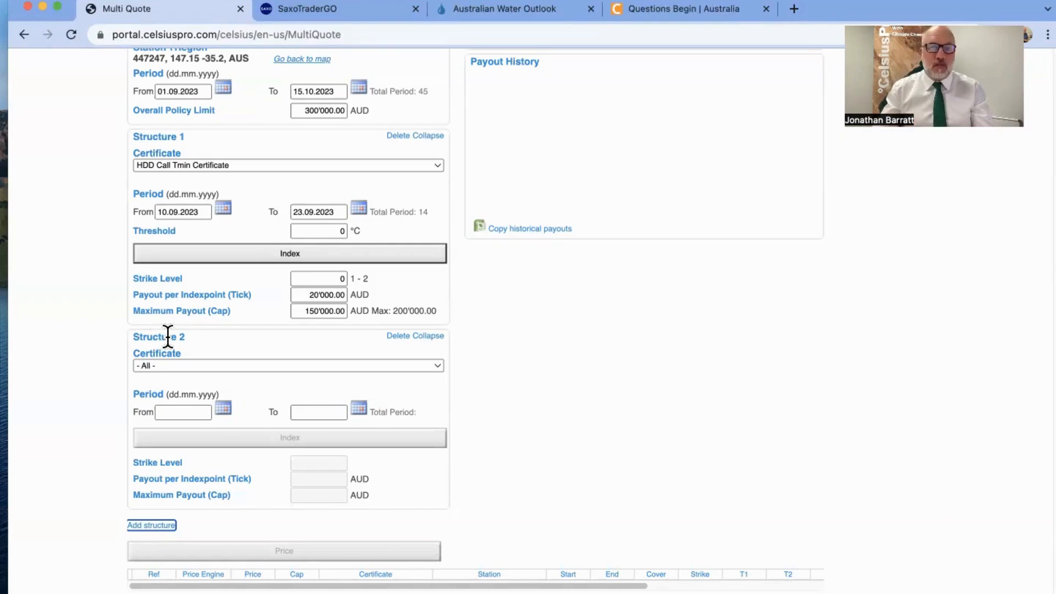
{"action": "left_click", "coordinate": [436, 369]}
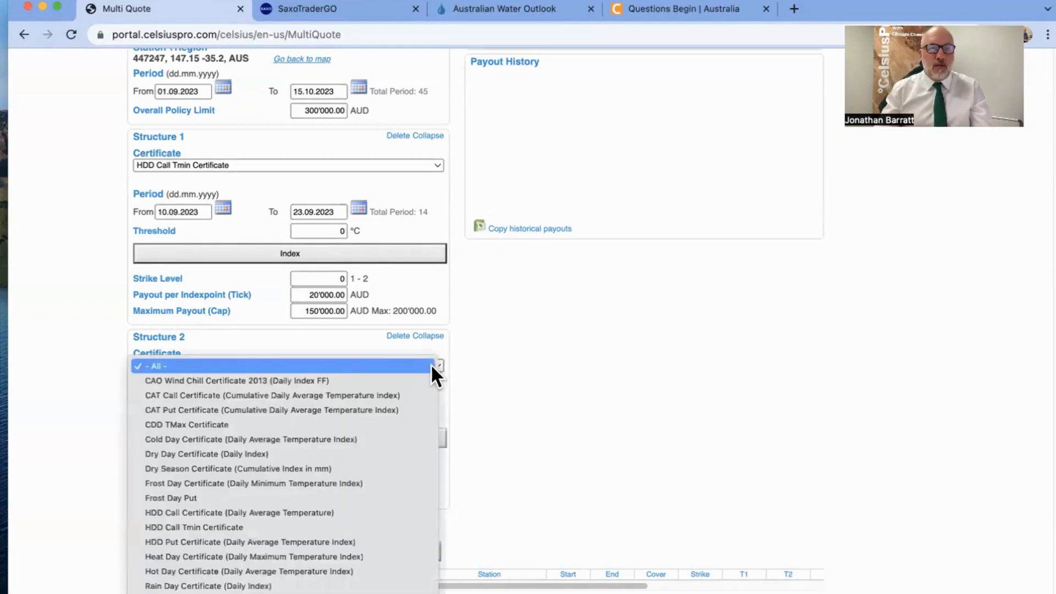
{"action": "left_click", "coordinate": [407, 424]}
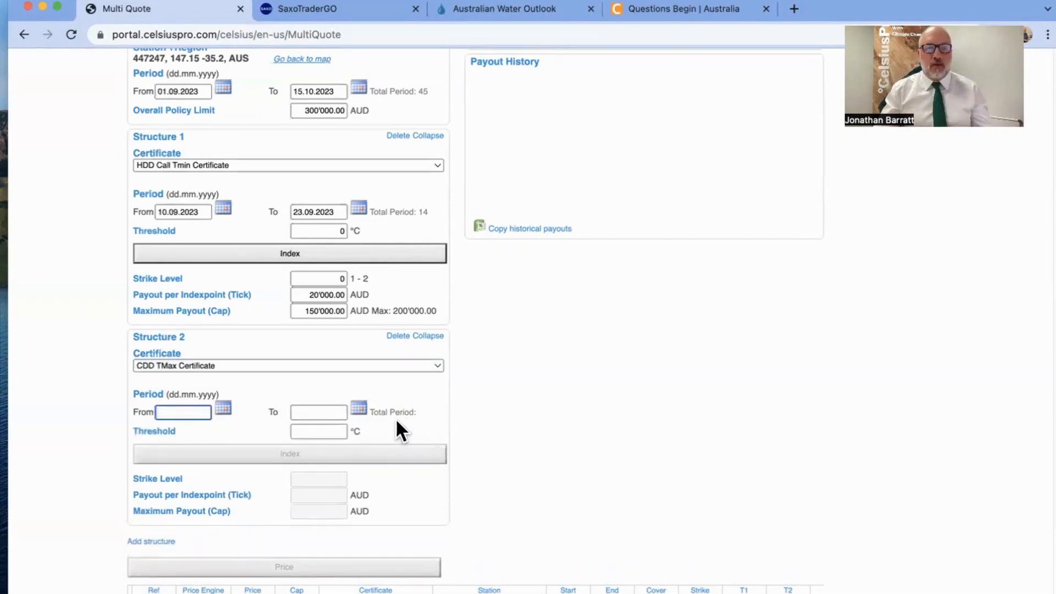
Set Structure 2's period from 01.09.2023 to 15.10.2023.
{"action": "left_click", "coordinate": [223, 408]}
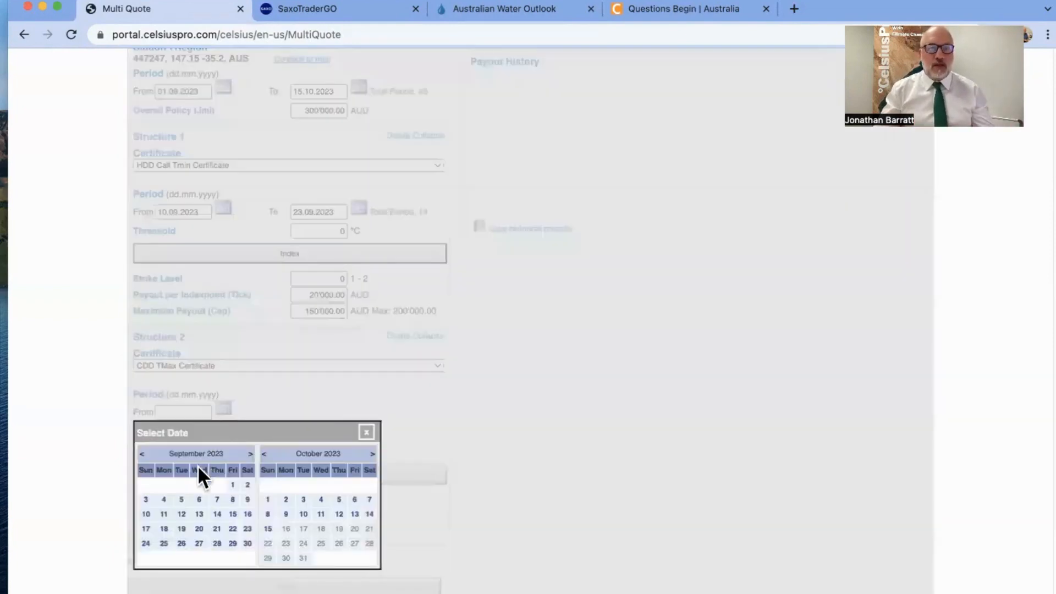
{"action": "left_click", "coordinate": [232, 486]}
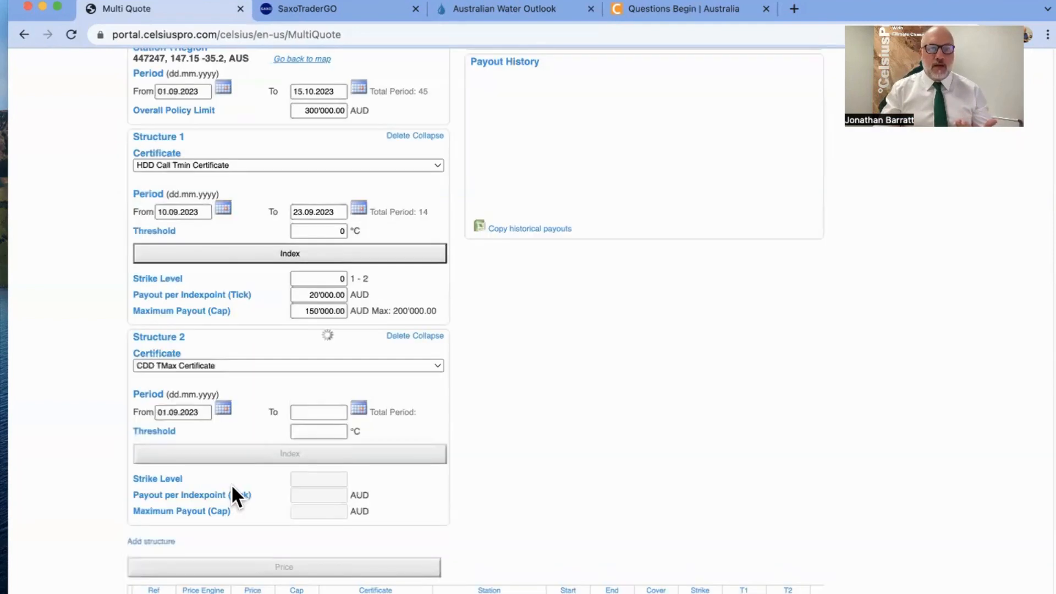
{"action": "left_click", "coordinate": [356, 408]}
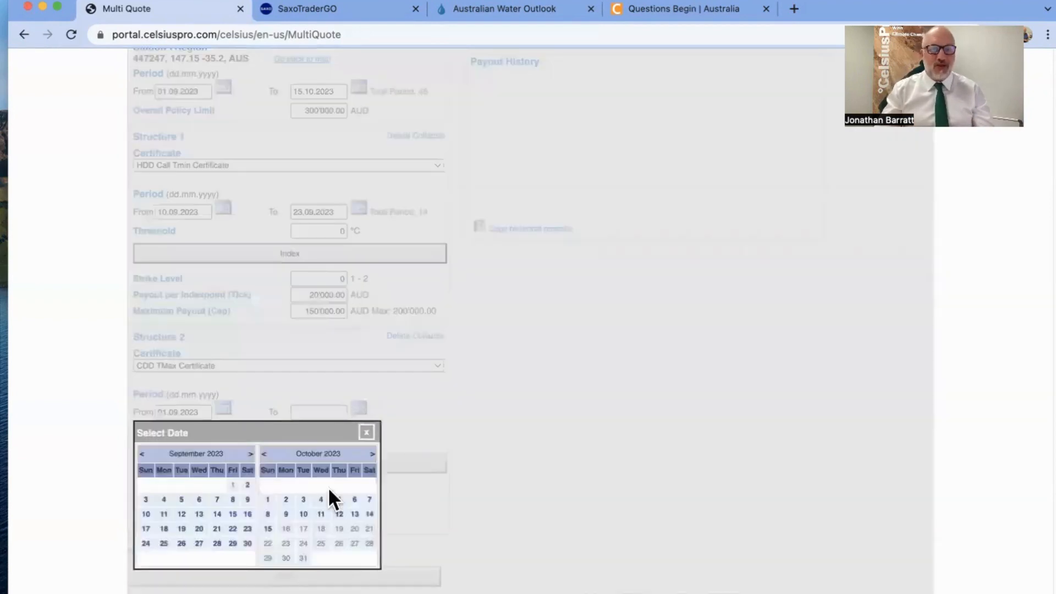
{"action": "left_click", "coordinate": [267, 528]}
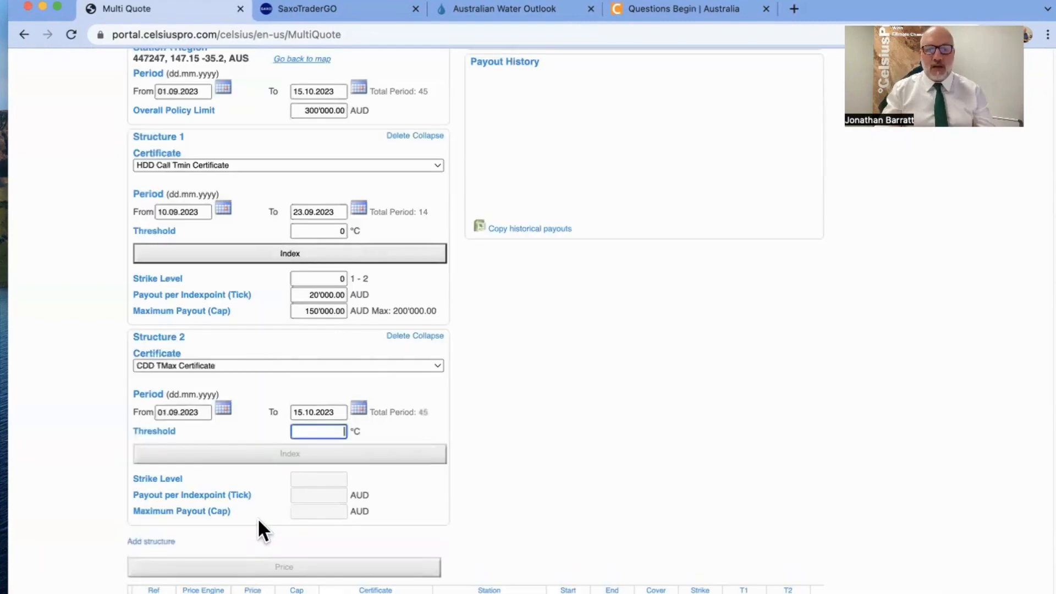
Set Structure 2's threshold to 27 °C and calculate its index.
{"action": "type", "text": "27"}
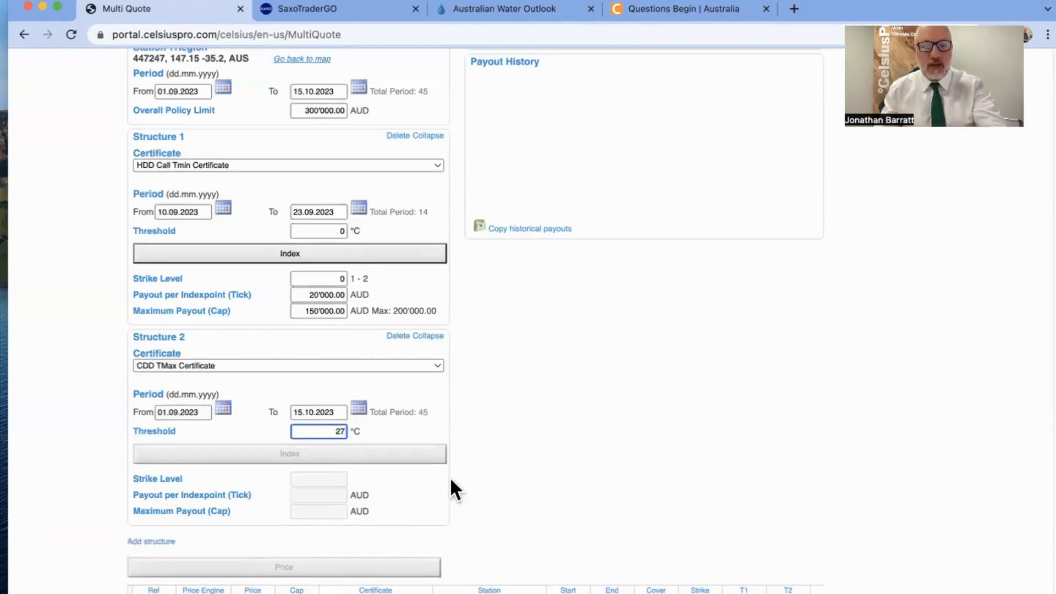
{"action": "left_click", "coordinate": [485, 493]}
{"action": "left_click", "coordinate": [376, 448]}
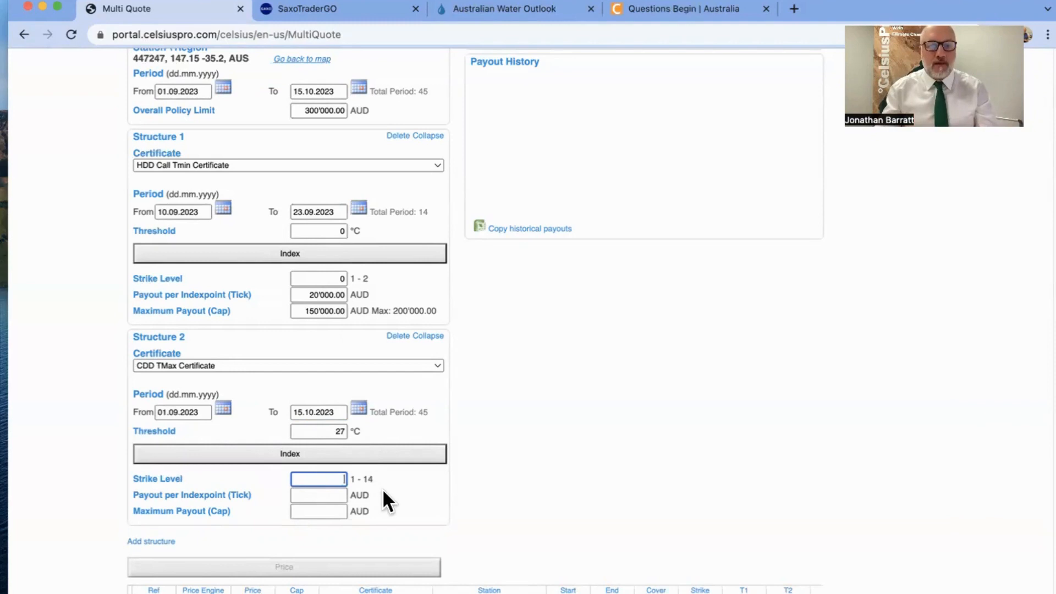
Change Structure 2's threshold to 30 °C and recalculate its index.
{"action": "double_click", "coordinate": [336, 432]}
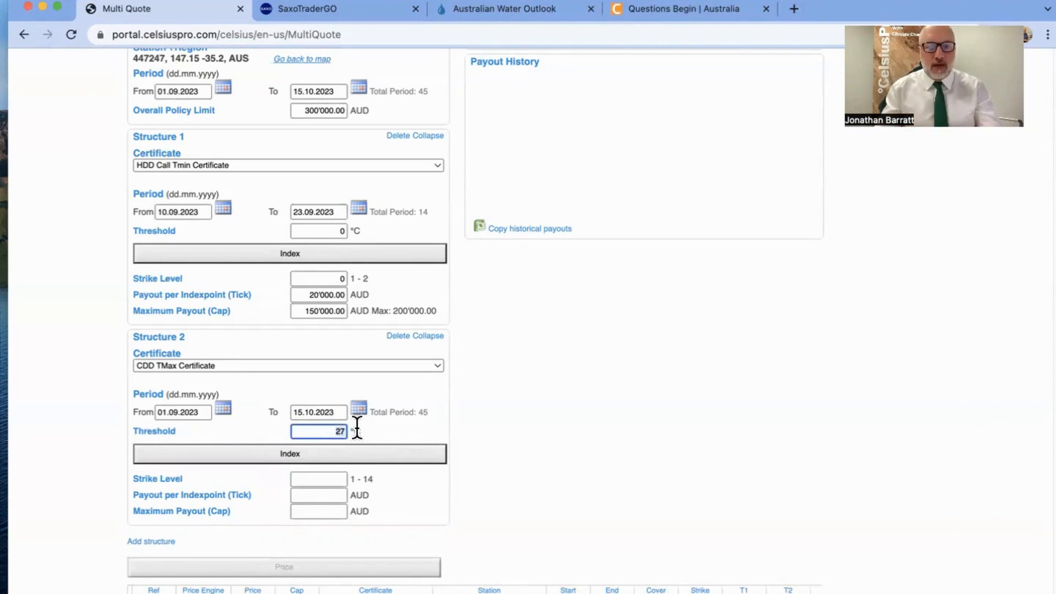
{"action": "type", "text": "30"}
{"action": "left_click", "coordinate": [378, 453]}
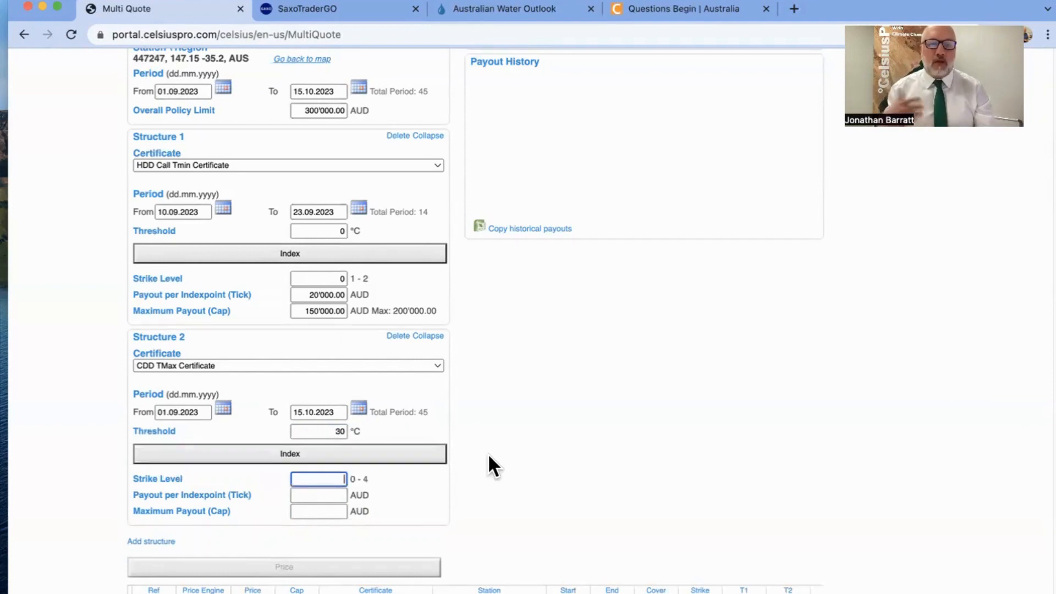
Give Structure 2 a strike level of 0, a 25'000 AUD tick and a 150'000 AUD cap, and recalculate its index.
{"action": "type", "text": "0"}
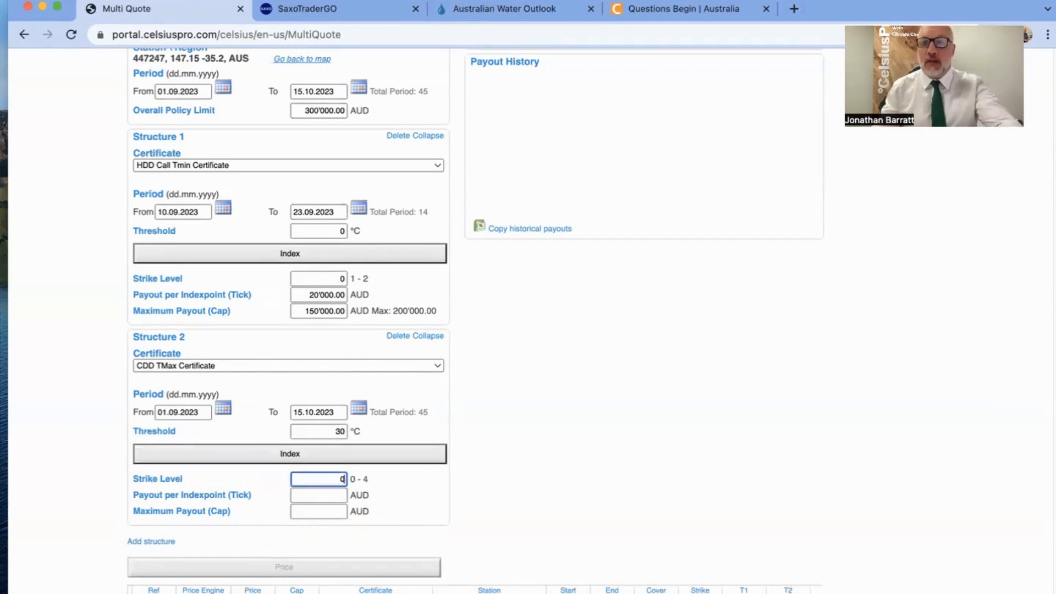
{"action": "key", "text": "Tab"}
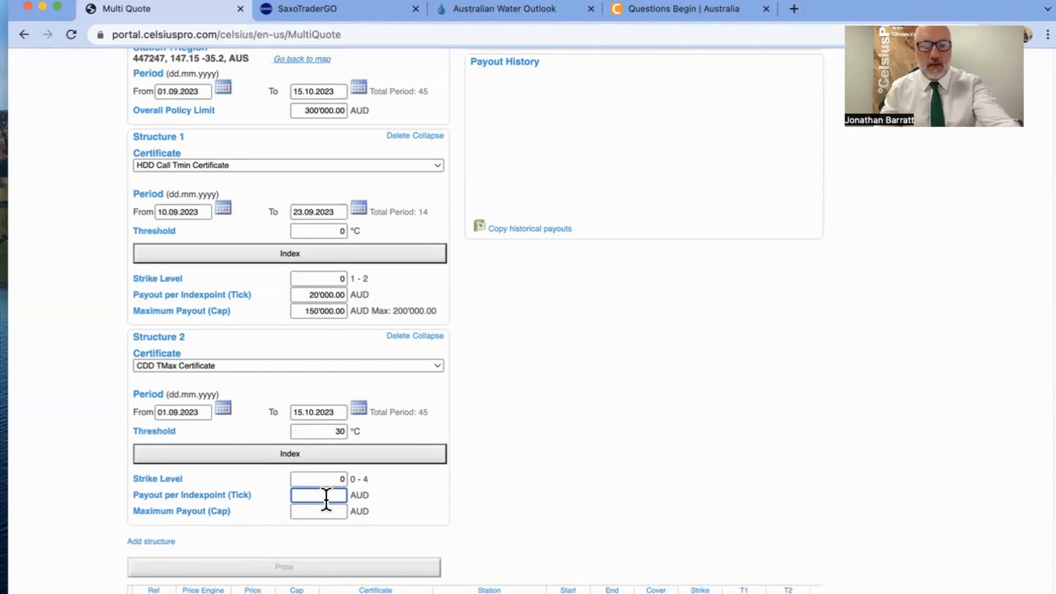
{"action": "type", "text": "25'"}
{"action": "type", "text": "000"}
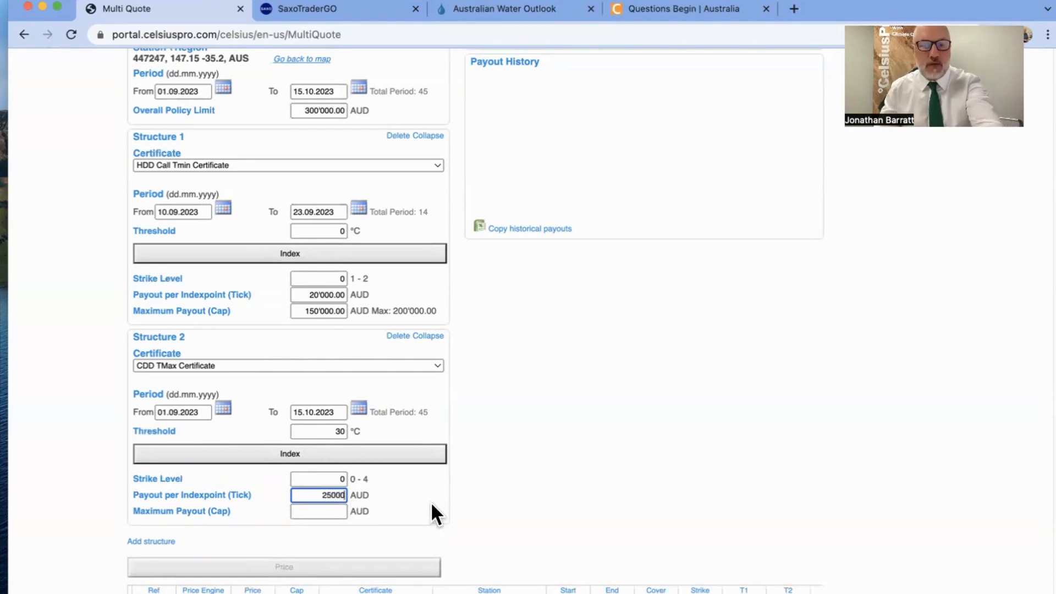
{"action": "key", "text": "Tab"}
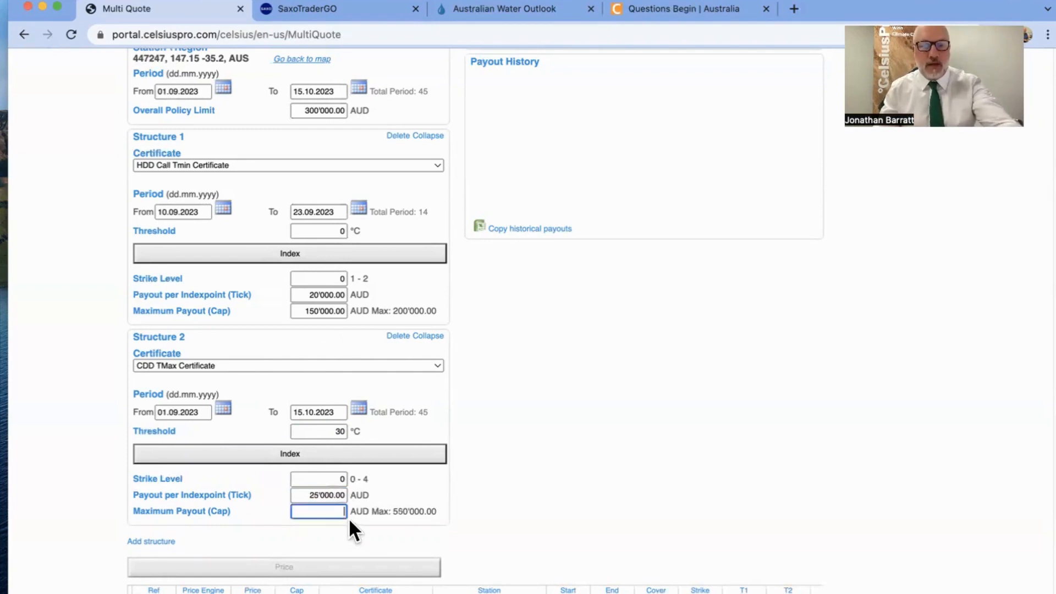
{"action": "type", "text": "150'000"}
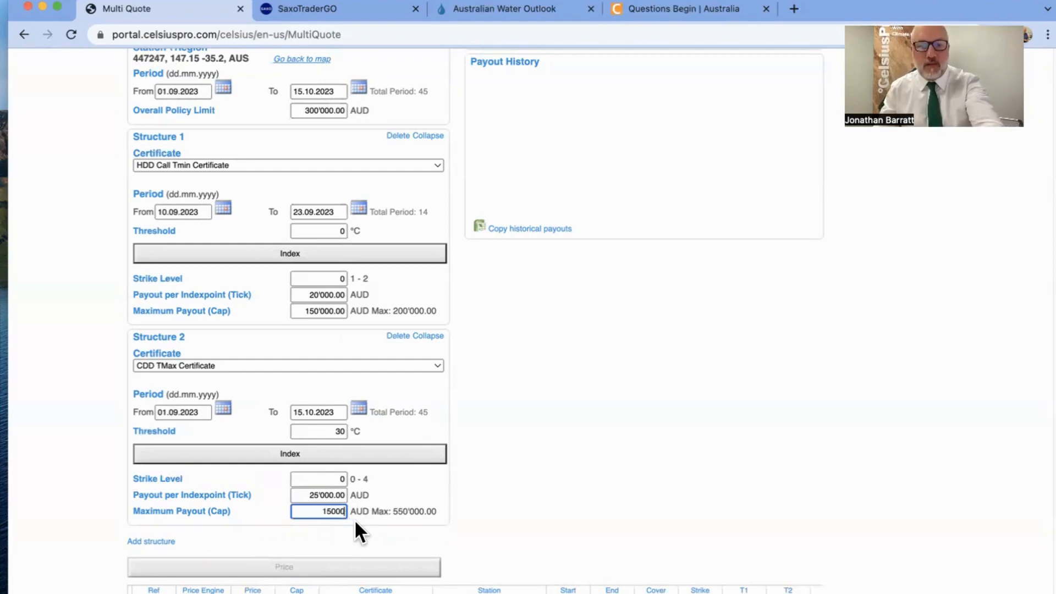
{"action": "left_click", "coordinate": [504, 514]}
{"action": "left_click", "coordinate": [374, 452]}
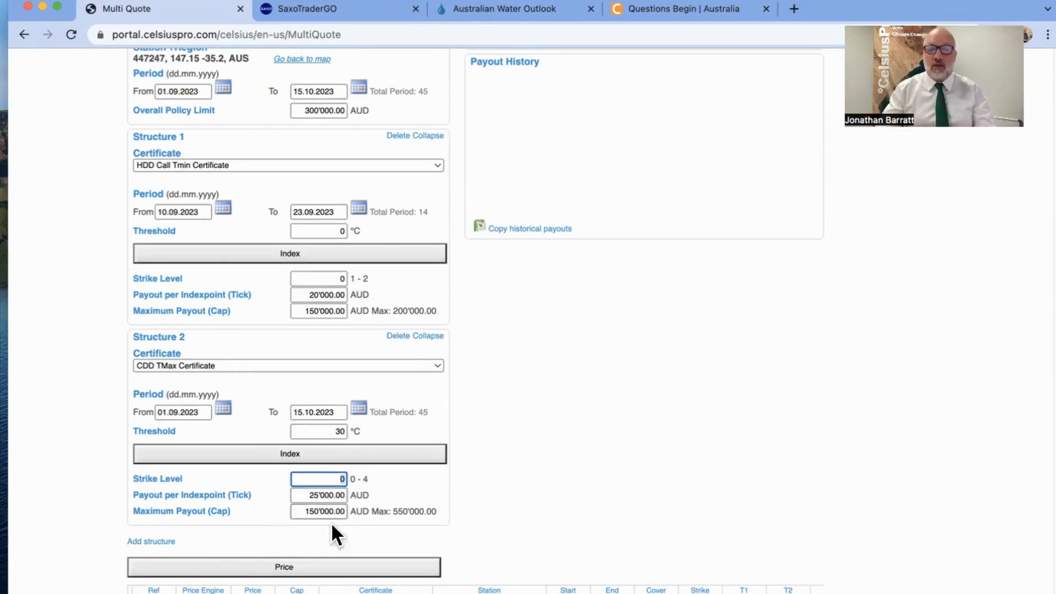
Price the two-structure cover and expand the settings of Structure 1 and Structure 2.
{"action": "left_click", "coordinate": [324, 564]}
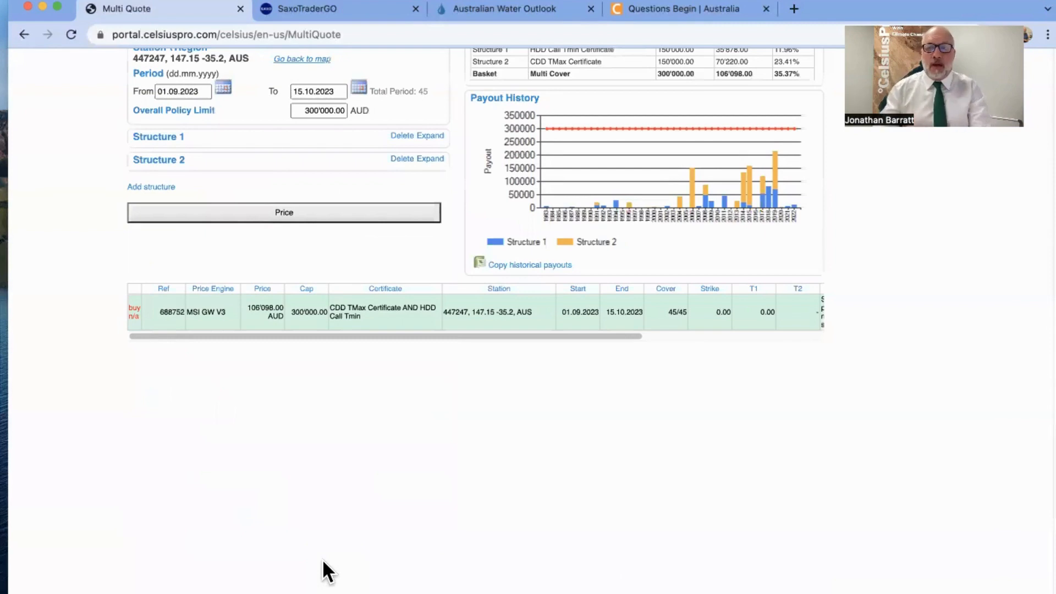
{"action": "scroll", "coordinate": [847, 373], "scroll_direction": "up", "scroll_amount": 4}
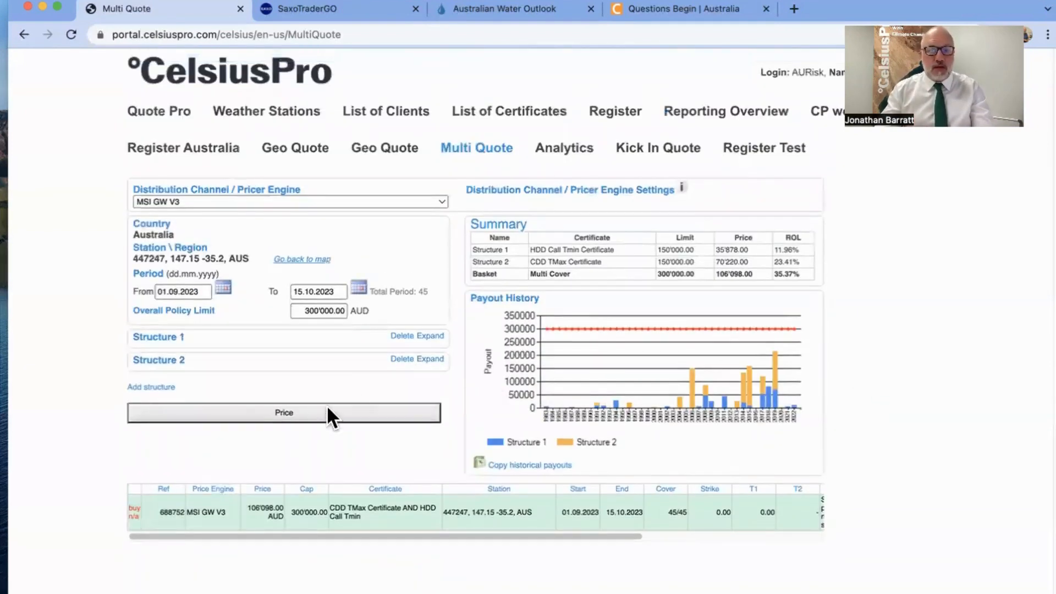
{"action": "left_click", "coordinate": [428, 337]}
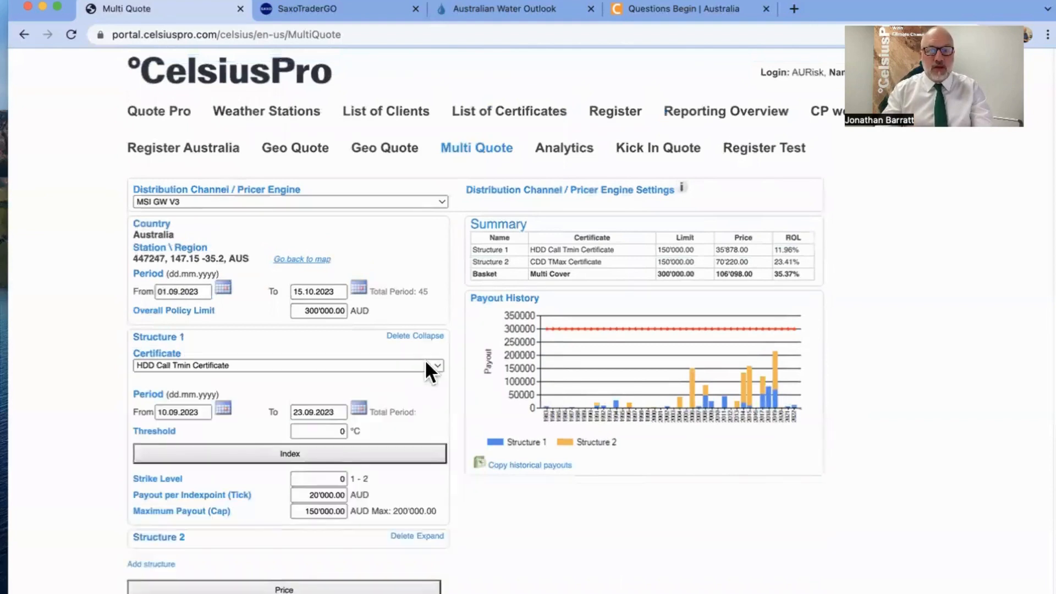
{"action": "left_click", "coordinate": [431, 536]}
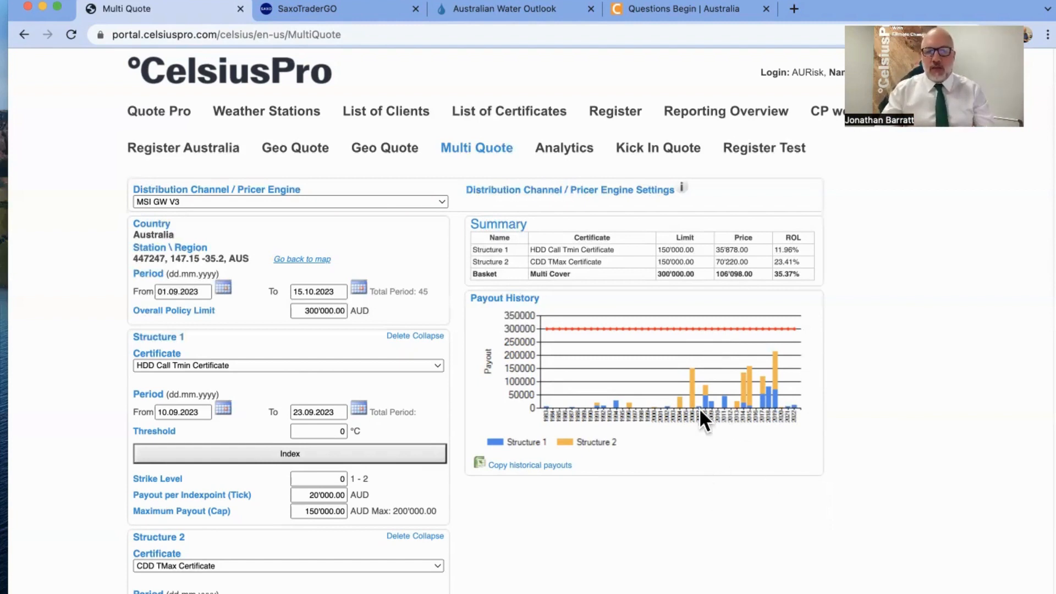
Reduce Structure 1's payout per index point to 15'000 AUD and recalculate its index.
{"action": "scroll", "coordinate": [757, 473], "scroll_direction": "down", "scroll_amount": 1}
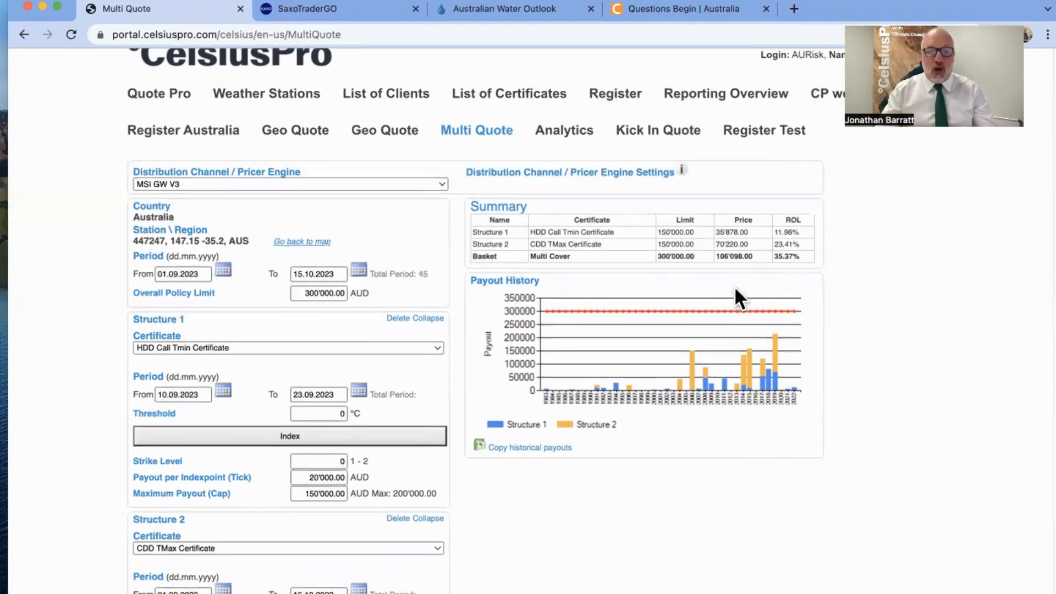
{"action": "scroll", "coordinate": [610, 454], "scroll_direction": "down", "scroll_amount": 5}
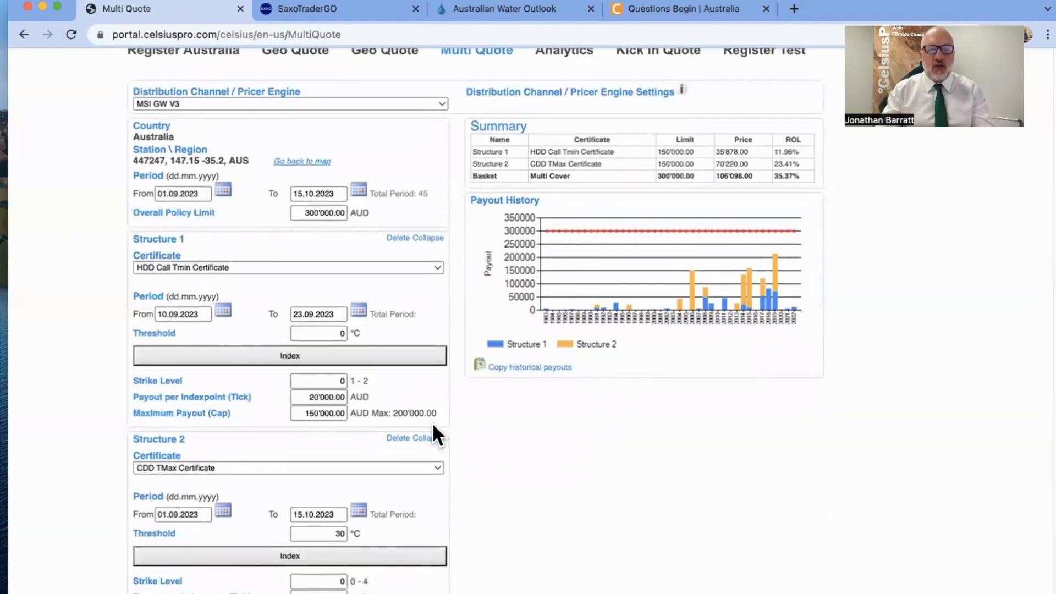
{"action": "left_click", "coordinate": [304, 397]}
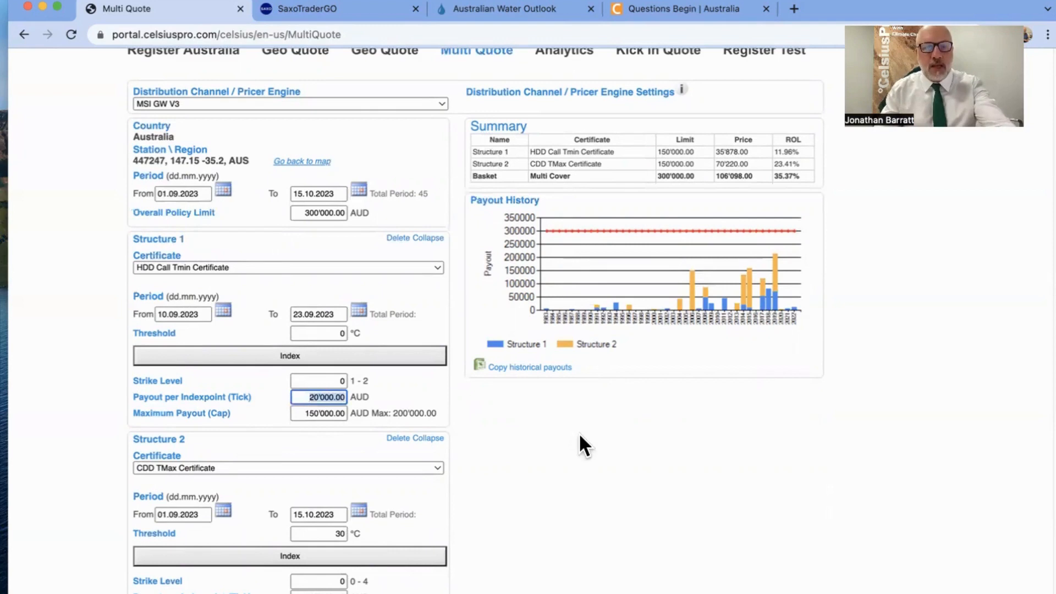
{"action": "type", "text": "15'00"}
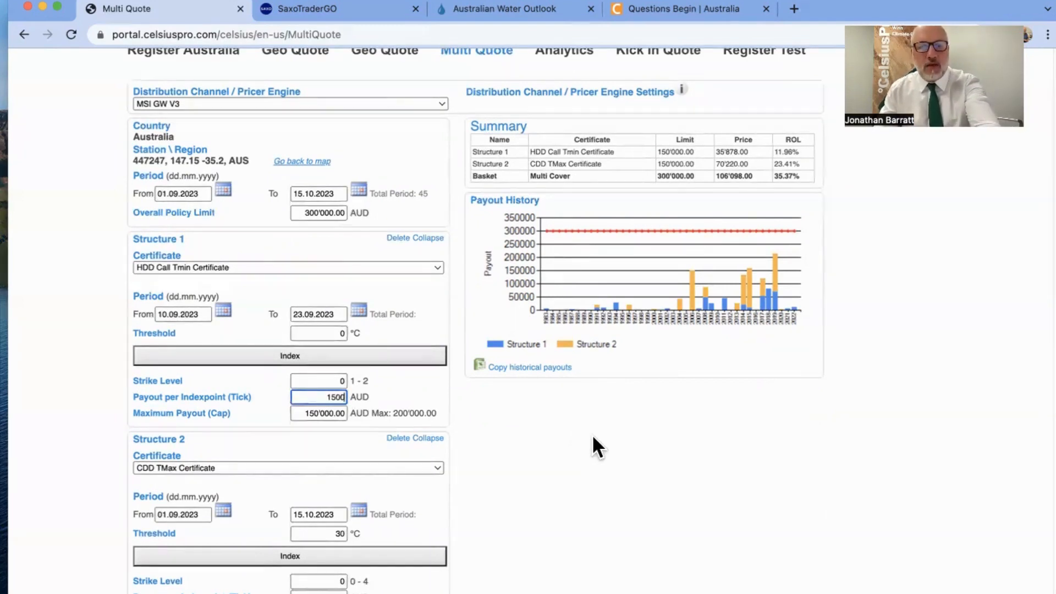
{"action": "type", "text": "0"}
{"action": "key", "text": "Tab"}
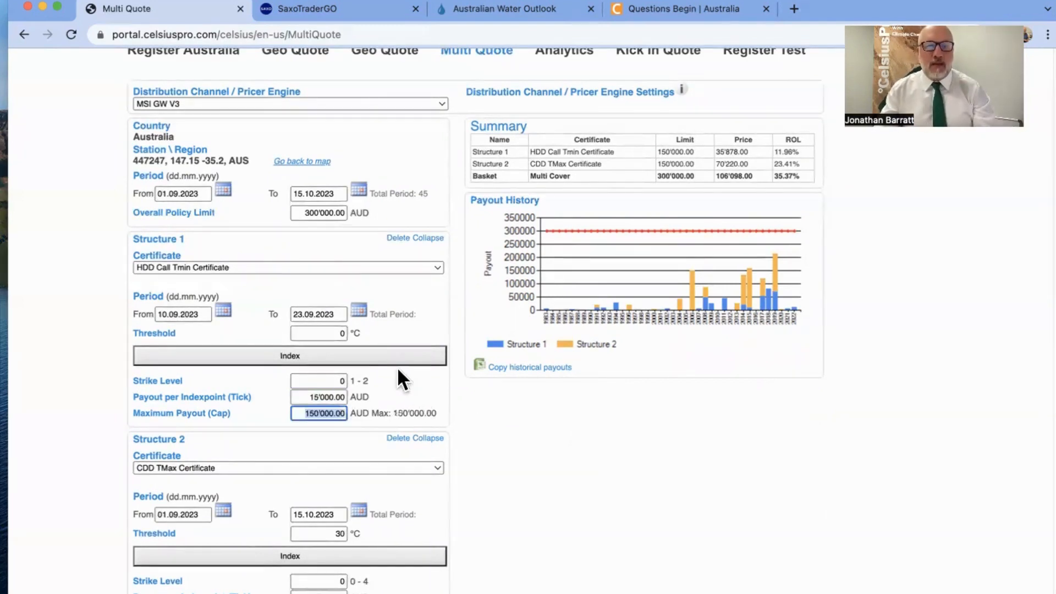
{"action": "left_click", "coordinate": [389, 352]}
Reduce Structure 2's payout per index point to 10'000 AUD and price the cover again.
{"action": "scroll", "coordinate": [557, 477], "scroll_direction": "down", "scroll_amount": 5}
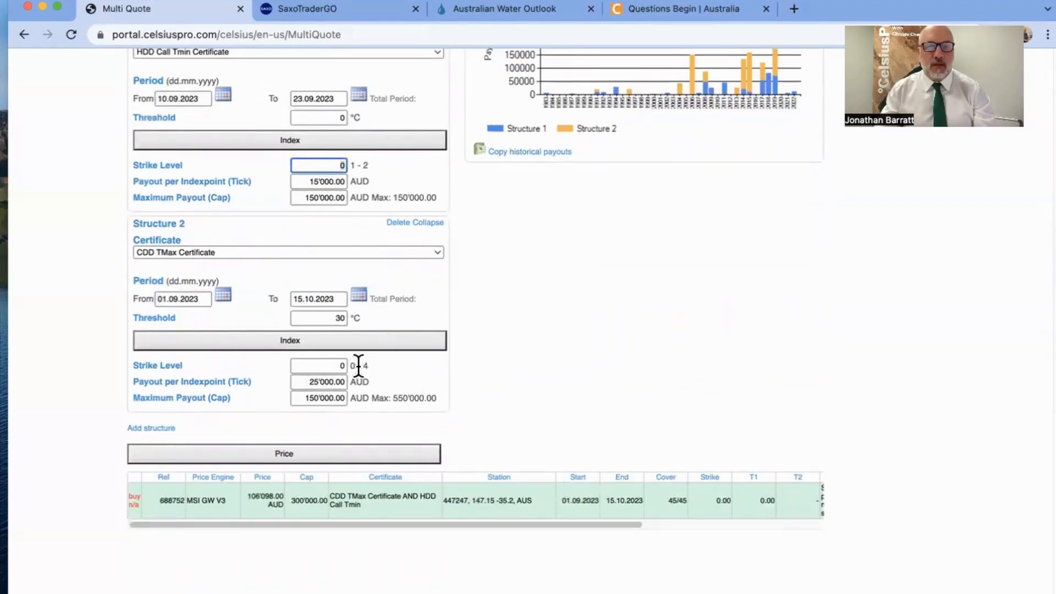
{"action": "left_click_drag", "start_coordinate": [295, 382], "coordinate": [344, 382]}
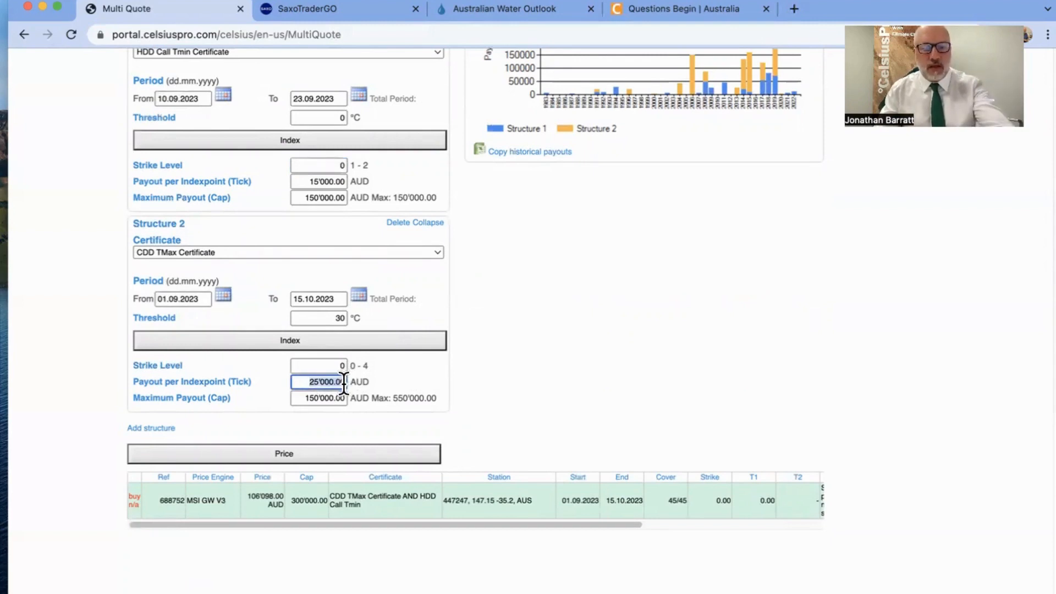
{"action": "type", "text": "10000"}
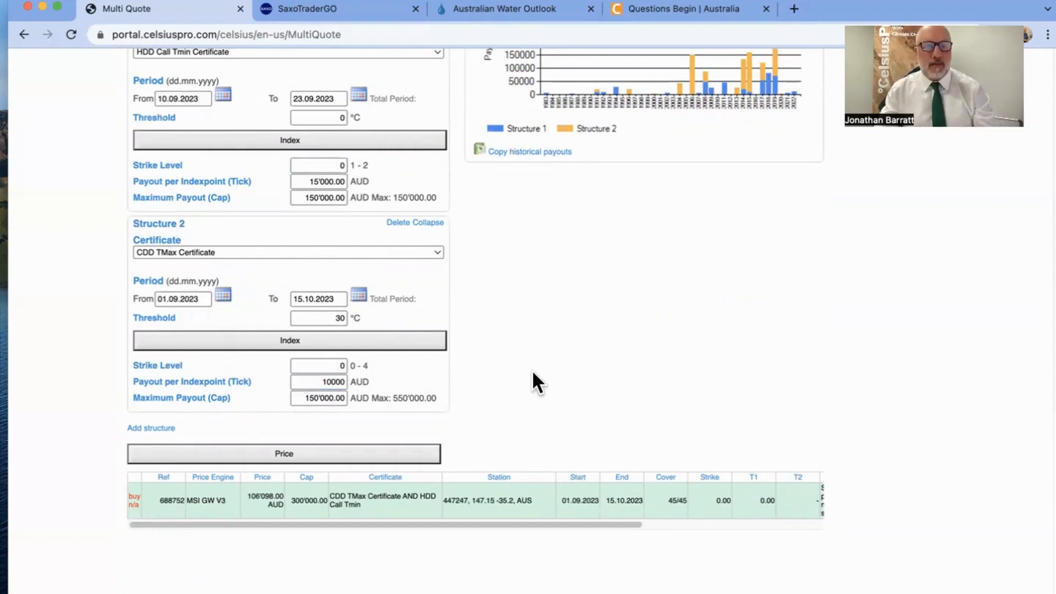
{"action": "key", "text": "Tab"}
{"action": "left_click", "coordinate": [389, 449]}
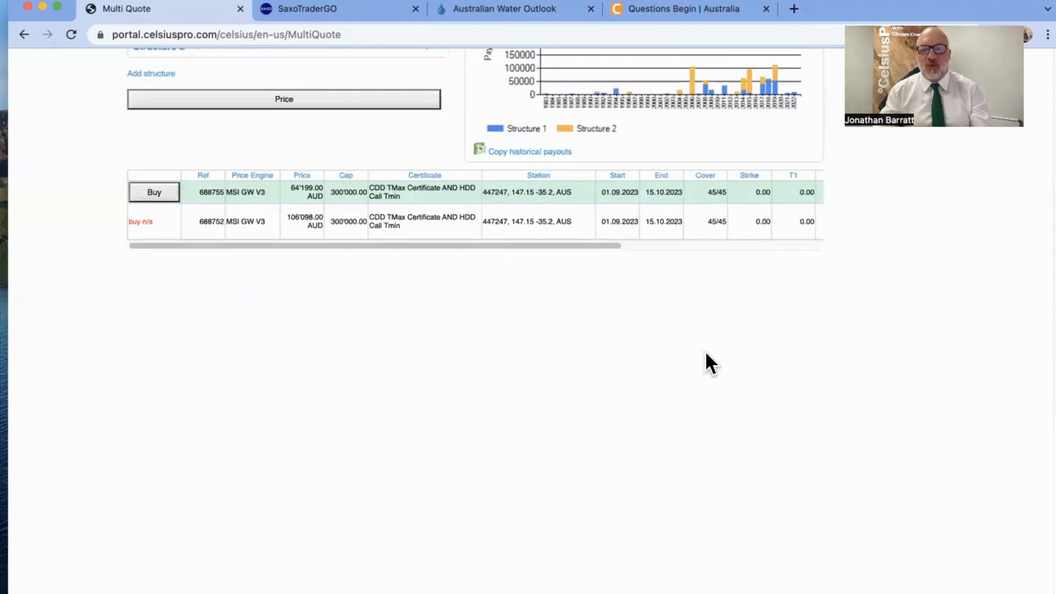
Expand both structures, set Structure 1's threshold to -1 °C and recalculate its index.
{"action": "scroll", "coordinate": [705, 357], "scroll_direction": "up", "scroll_amount": 4}
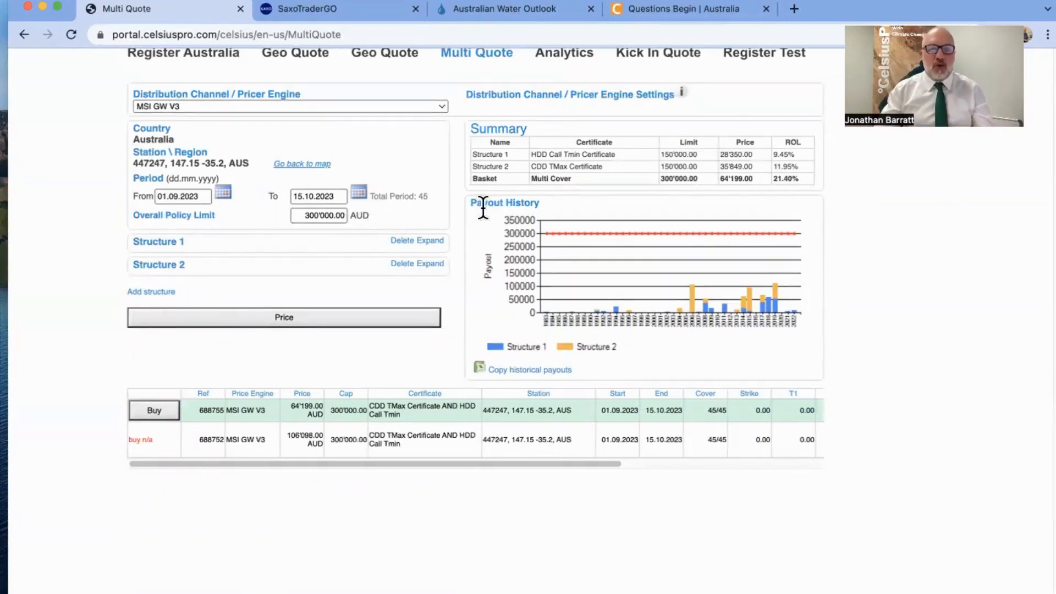
{"action": "left_click", "coordinate": [433, 241]}
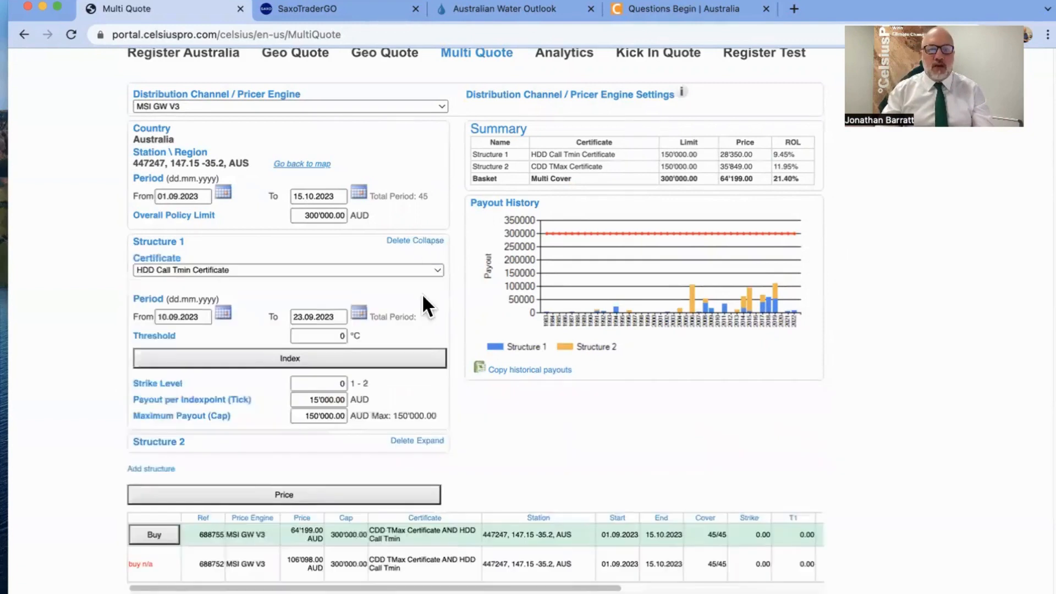
{"action": "left_click", "coordinate": [433, 440]}
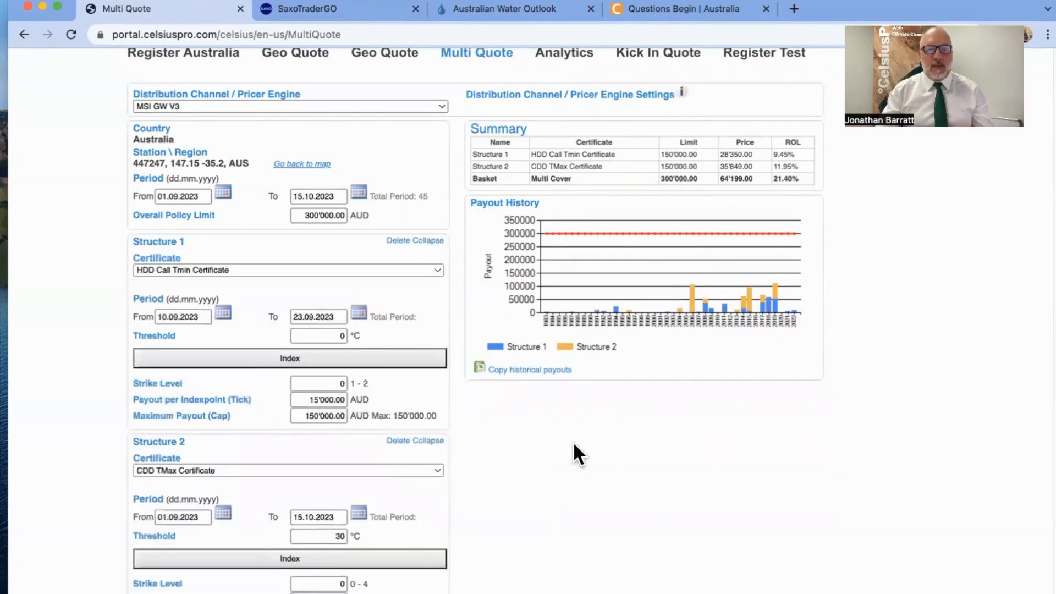
{"action": "left_click", "coordinate": [342, 336]}
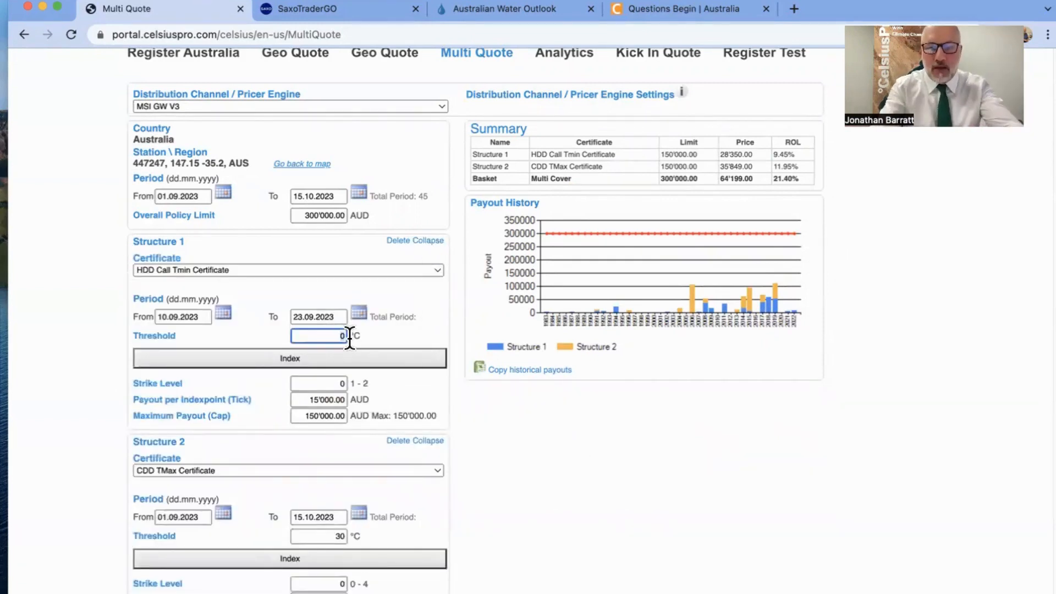
{"action": "type", "text": "-1"}
{"action": "left_click", "coordinate": [410, 400]}
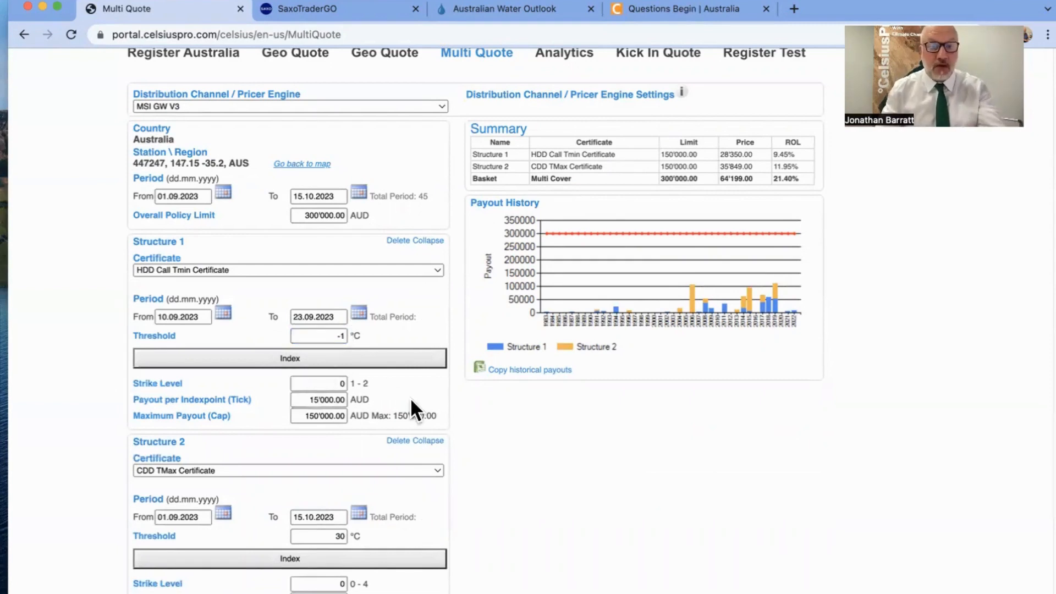
{"action": "left_click", "coordinate": [393, 350]}
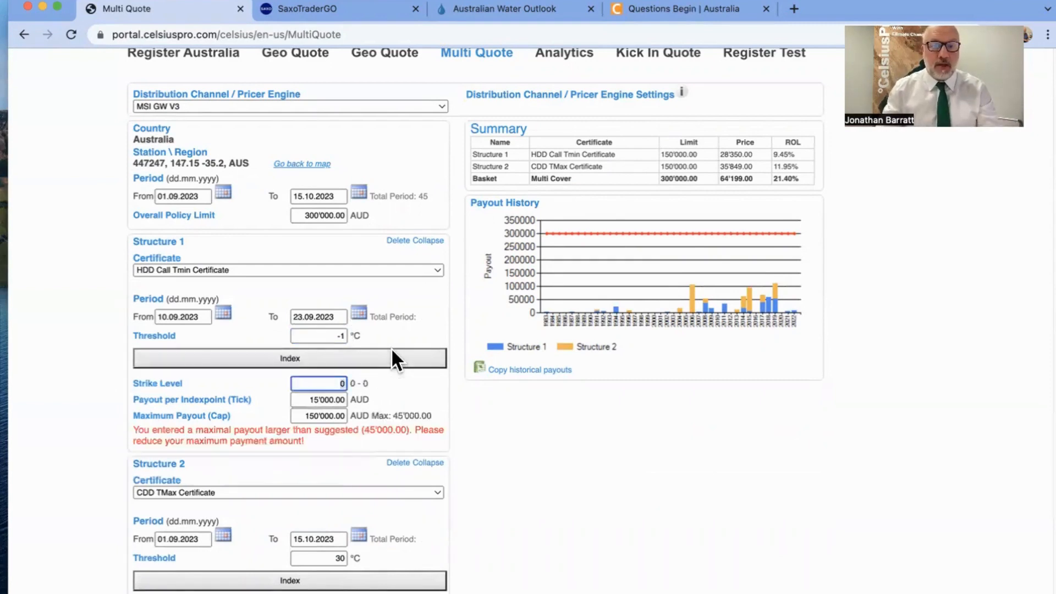
Raise Structure 1's payout per index point to 50'000 AUD, keeping its strike level at 0.
{"action": "key", "text": "Tab"}
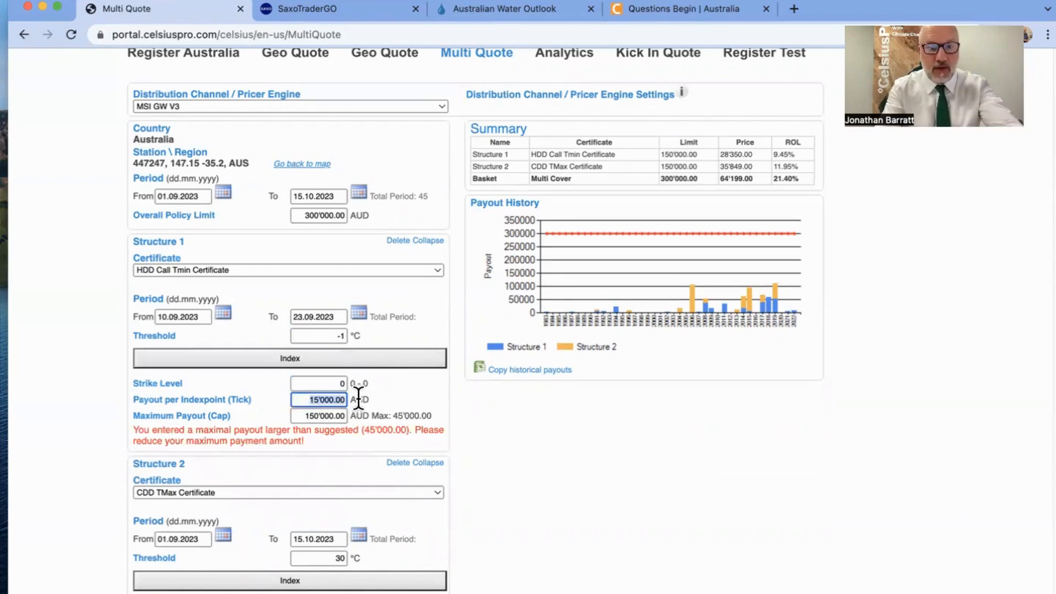
{"action": "type", "text": "50000"}
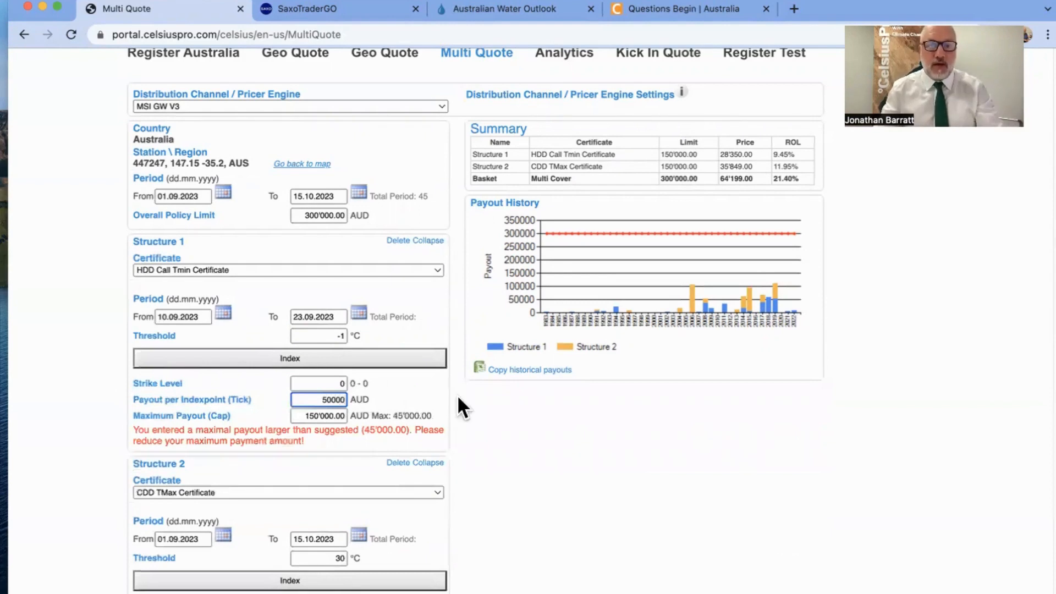
{"action": "key", "text": "Tab"}
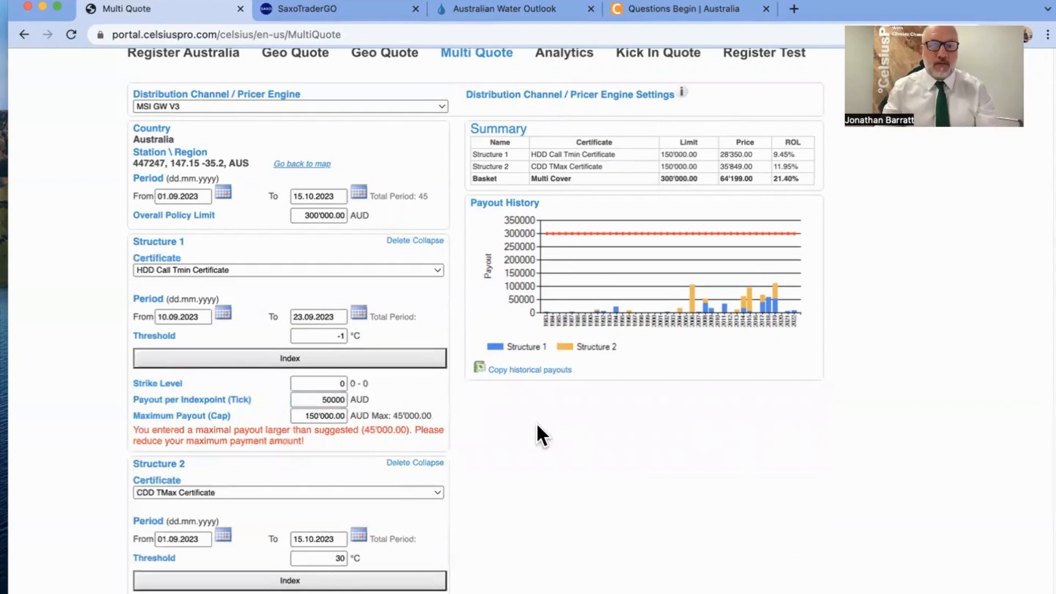
{"action": "left_click", "coordinate": [538, 430]}
Set Structure 2's threshold to 31 °C and recalculate its index.
{"action": "scroll", "coordinate": [542, 446], "scroll_direction": "down", "scroll_amount": 3}
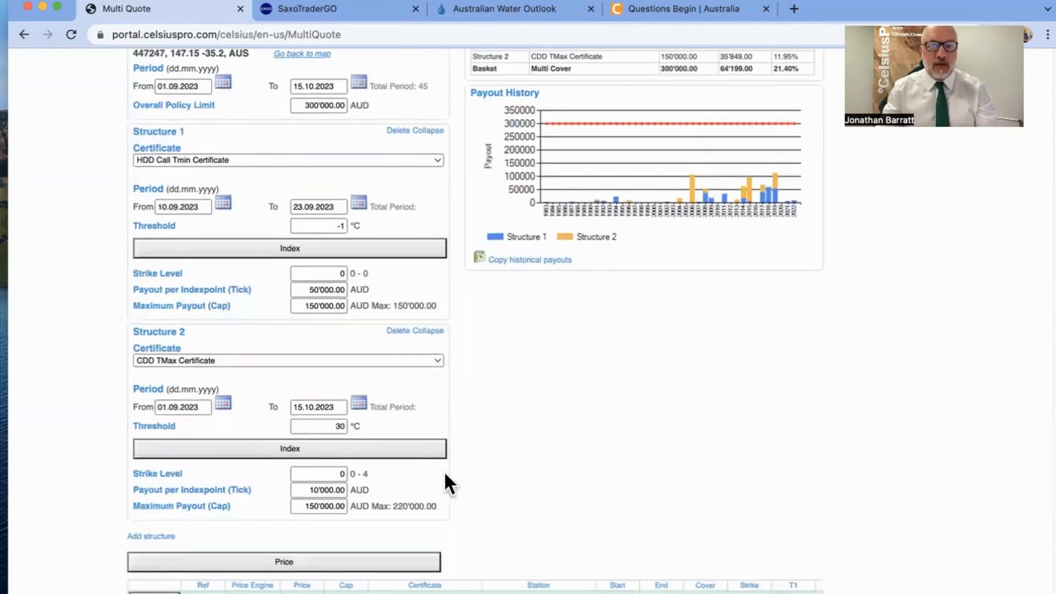
{"action": "double_click", "coordinate": [340, 426]}
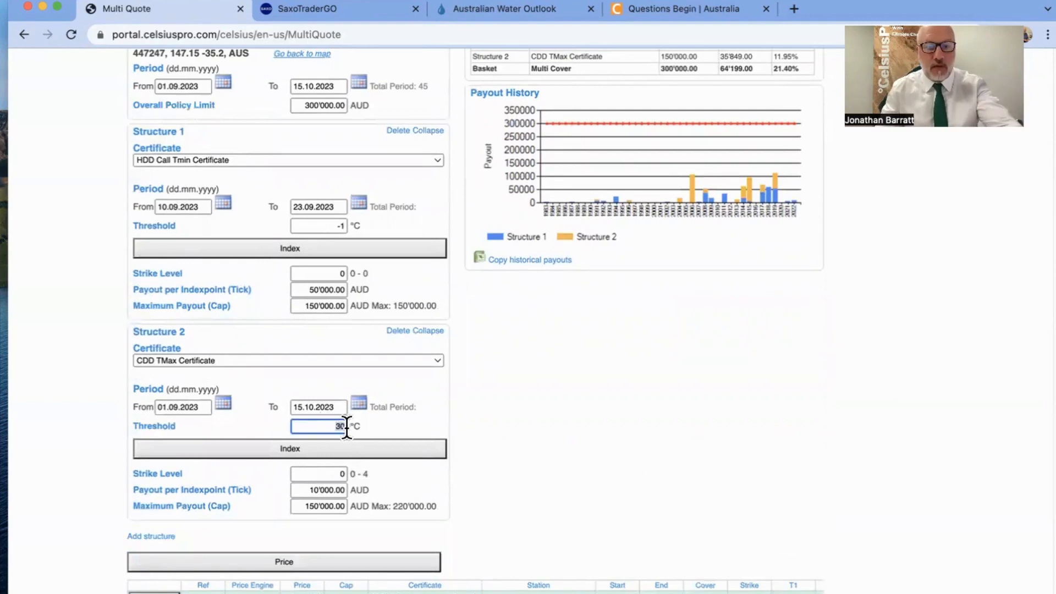
{"action": "type", "text": "31"}
{"action": "left_click", "coordinate": [516, 425]}
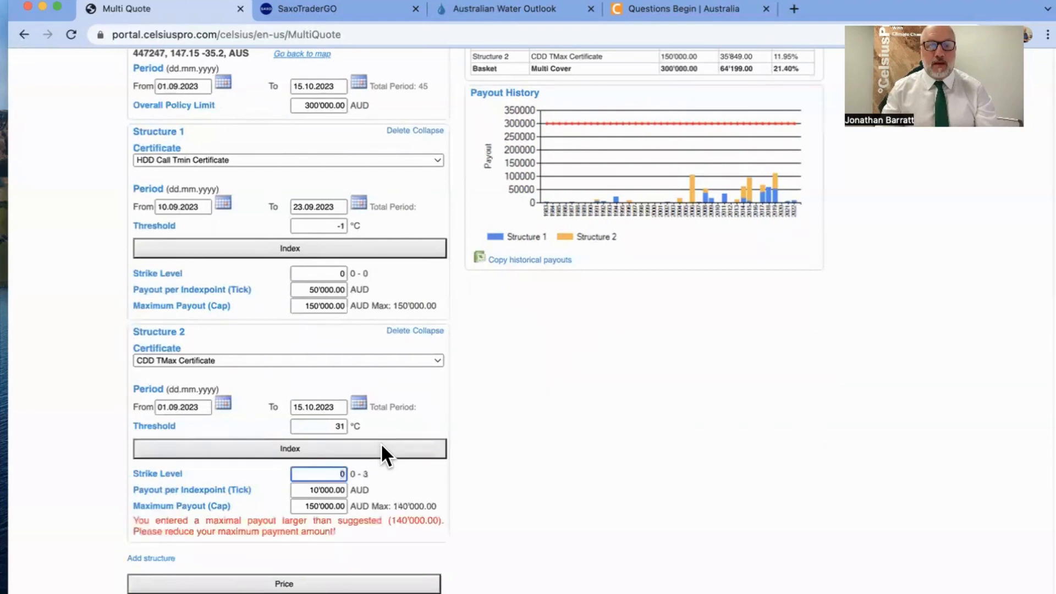
Set Structure 2's threshold to 30.5 °C, recalculate its index and price the cover again.
{"action": "left_click", "coordinate": [330, 428]}
{"action": "key", "text": "BackSpace"}
{"action": "type", "text": "0.5"}
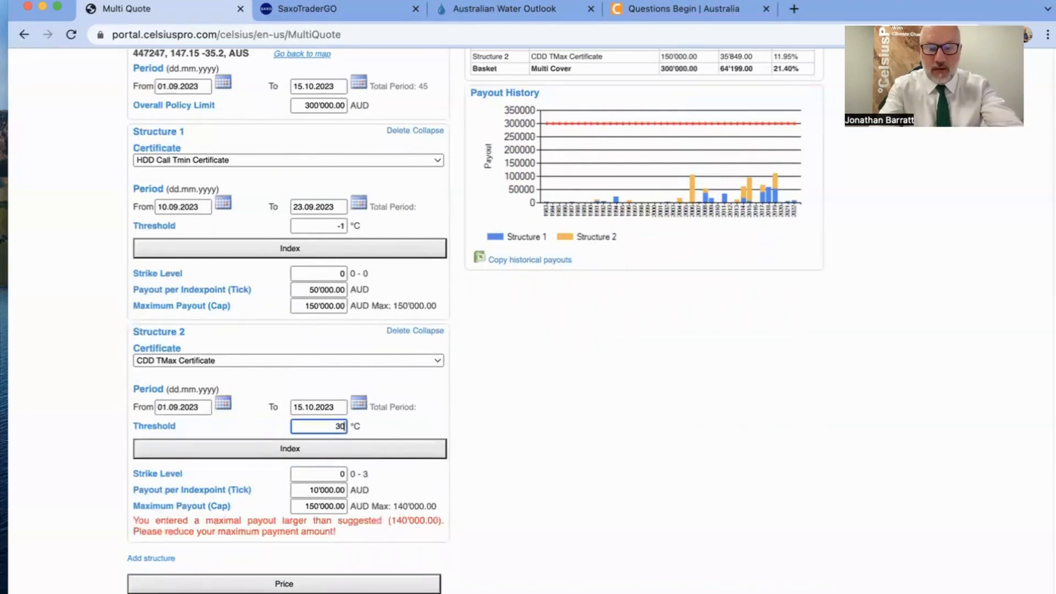
{"action": "left_click", "coordinate": [472, 414]}
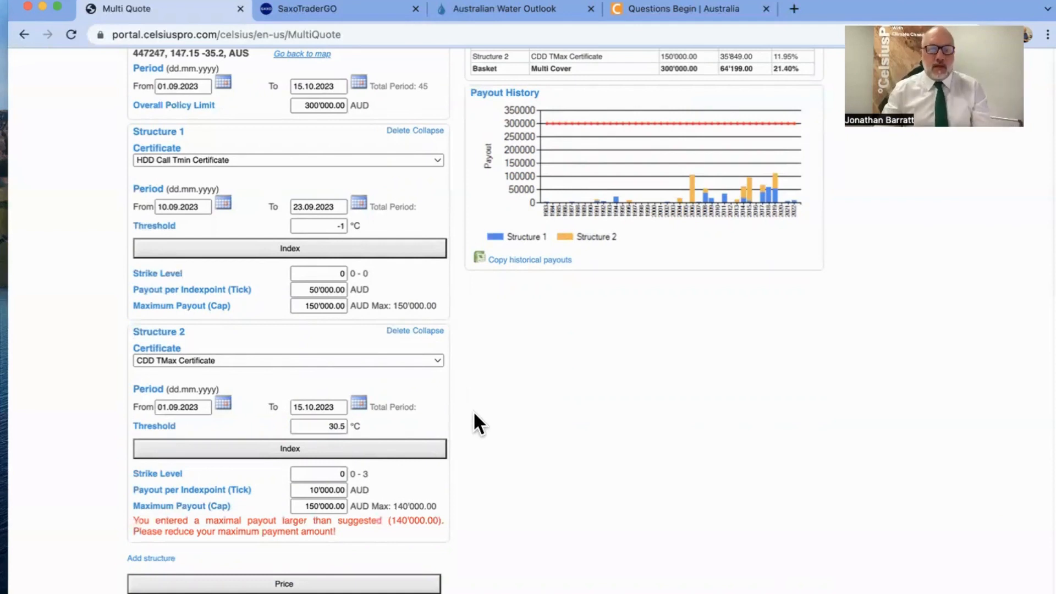
{"action": "left_click", "coordinate": [380, 439]}
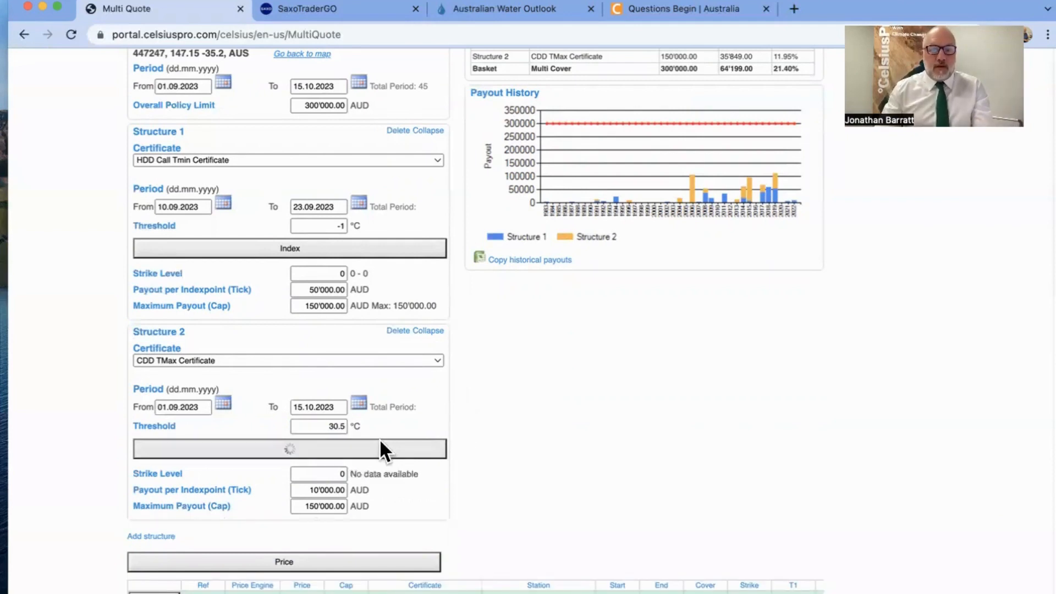
{"action": "left_click", "coordinate": [389, 562]}
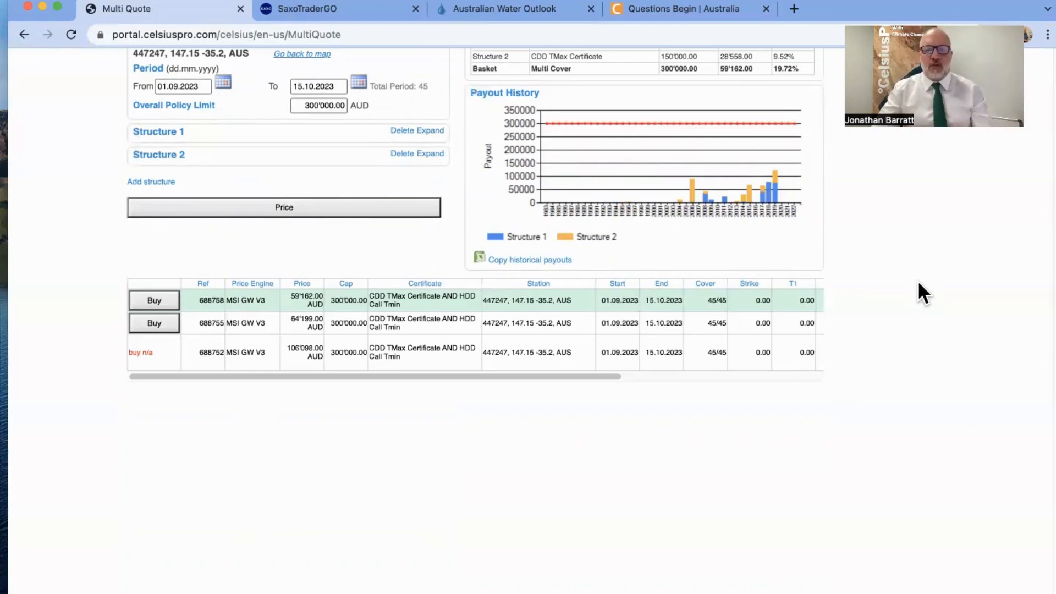
Download an offer PDF for the multi cover from the priced quotes' offer column.
{"action": "scroll", "coordinate": [918, 281], "scroll_direction": "up", "scroll_amount": 3}
{"action": "left_click_drag", "start_coordinate": [566, 469], "coordinate": [793, 443]}
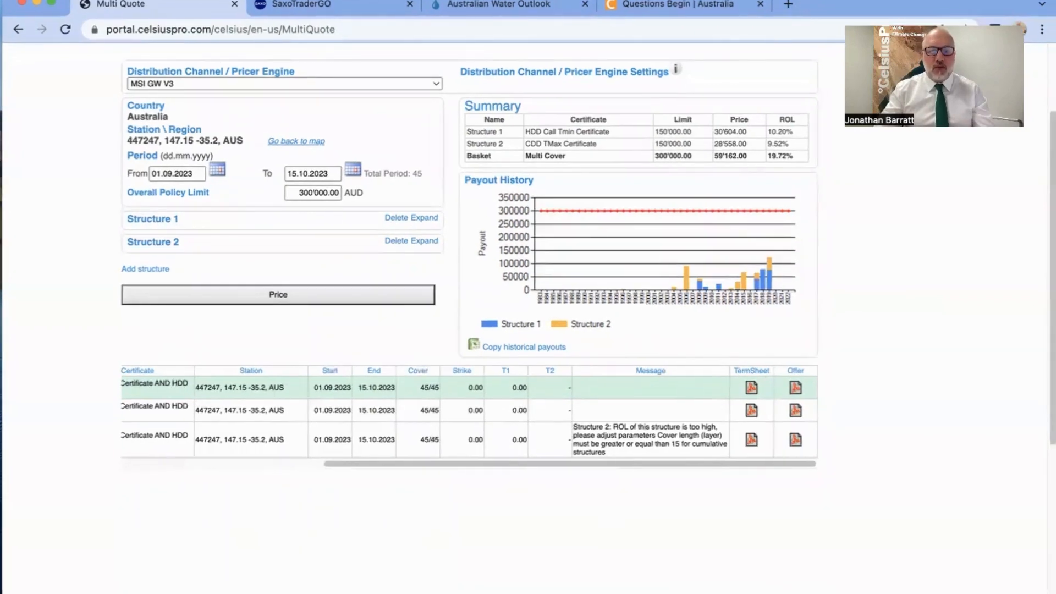
{"action": "scroll", "coordinate": [583, 519], "scroll_direction": "down", "scroll_amount": 5}
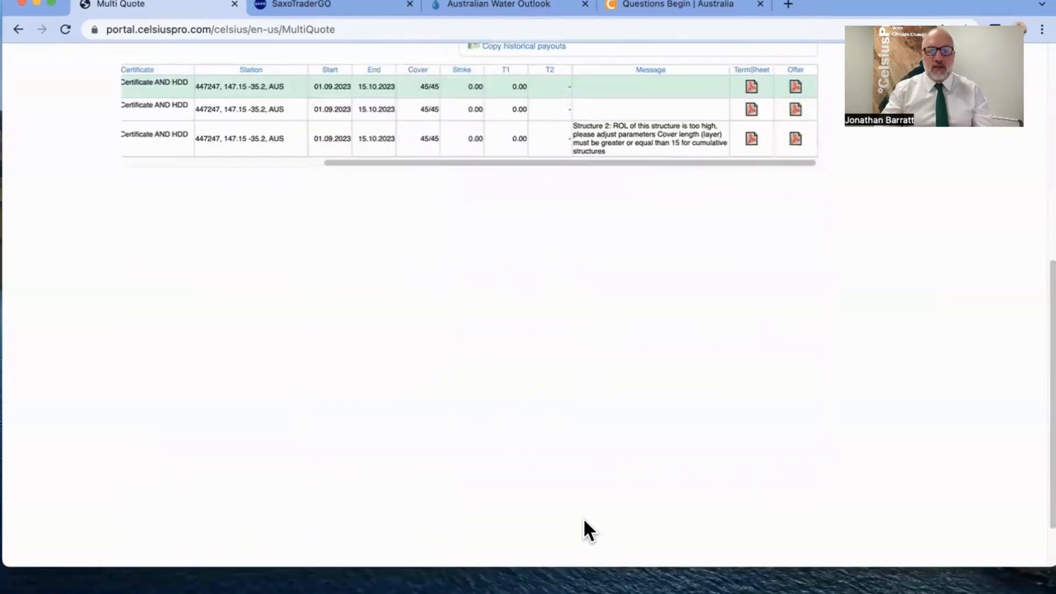
{"action": "scroll", "coordinate": [584, 520], "scroll_direction": "up", "scroll_amount": 7}
{"action": "scroll", "coordinate": [795, 509], "scroll_direction": "up", "scroll_amount": 1}
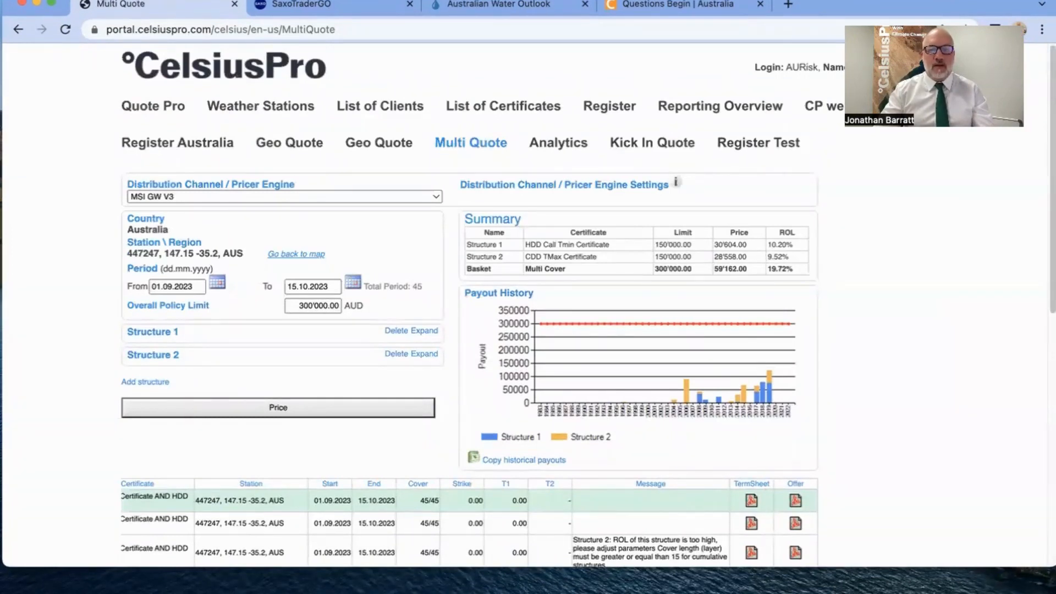
{"action": "left_click", "coordinate": [94, 0]}
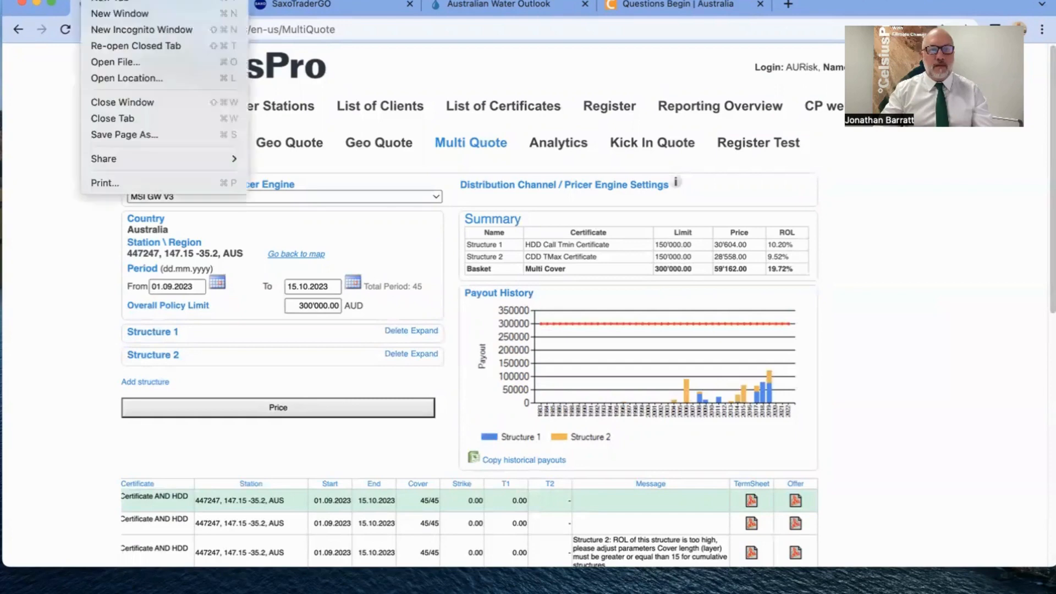
{"action": "key", "text": "Escape"}
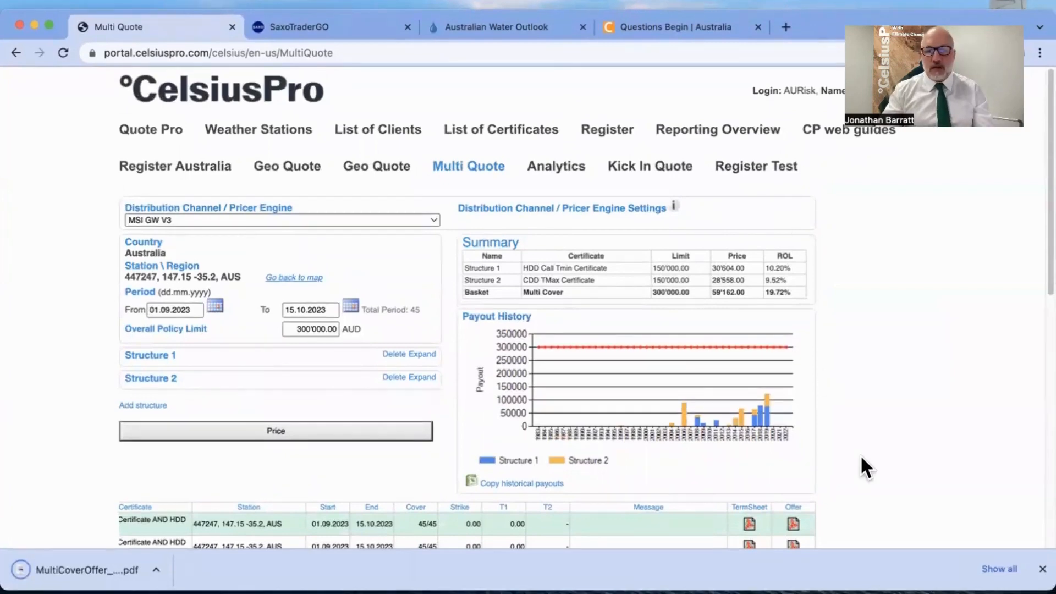
Download the offer PDF for the second quote in the results list and open it.
{"action": "scroll", "coordinate": [836, 468], "scroll_direction": "down", "scroll_amount": 2}
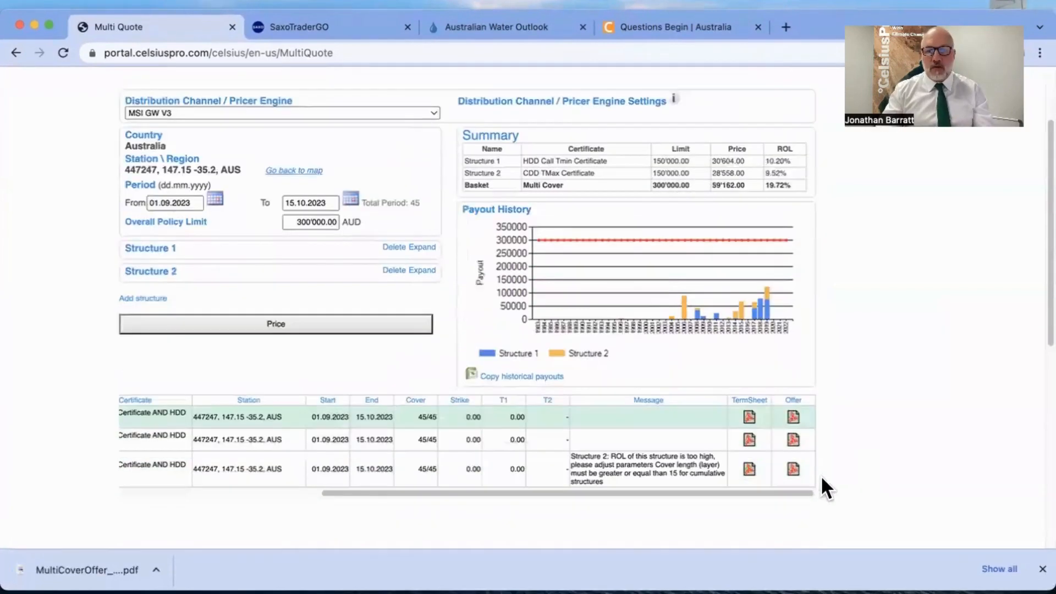
{"action": "left_click", "coordinate": [793, 440]}
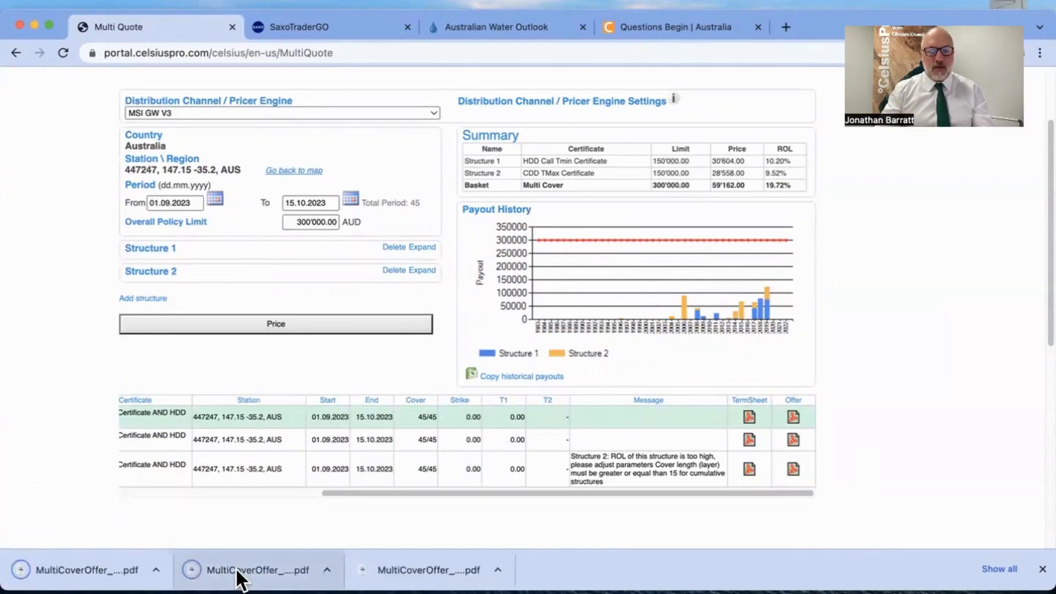
{"action": "left_click", "coordinate": [244, 572]}
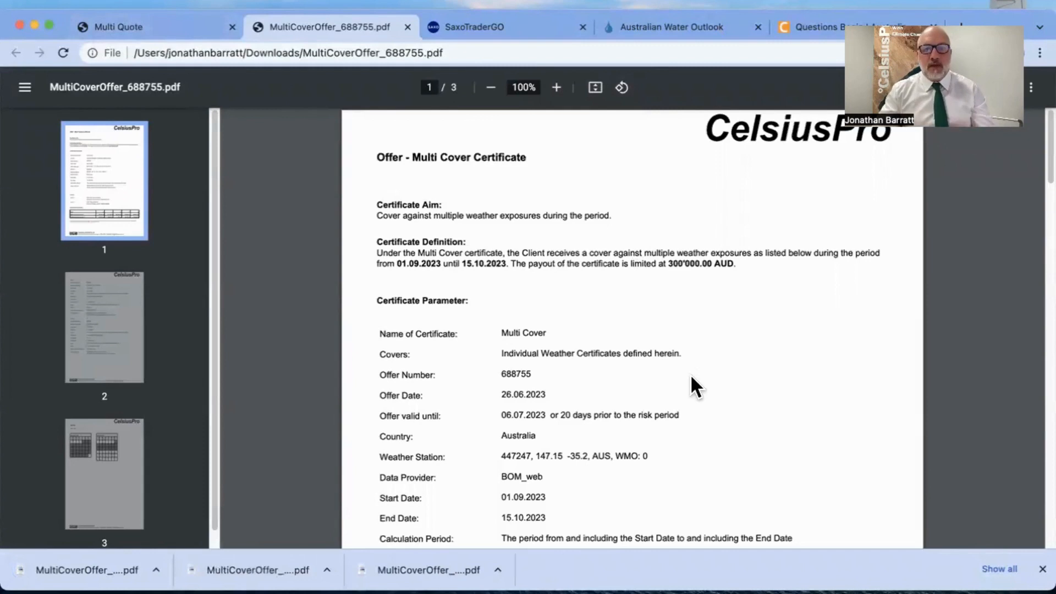
Review the offer's certificate parameters, price matrix, both cover definitions and the cover-days appendix, and return to the Multi Quote page.
{"action": "scroll", "coordinate": [688, 376], "scroll_direction": "down", "scroll_amount": 1}
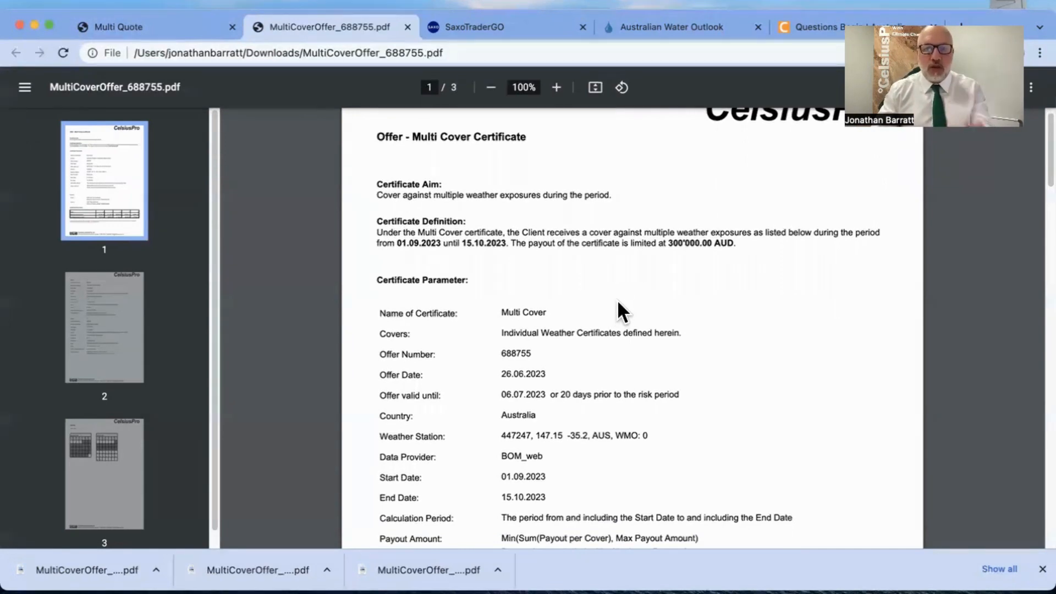
{"action": "scroll", "coordinate": [616, 306], "scroll_direction": "down", "scroll_amount": 10}
{"action": "scroll", "coordinate": [616, 309], "scroll_direction": "down", "scroll_amount": 14}
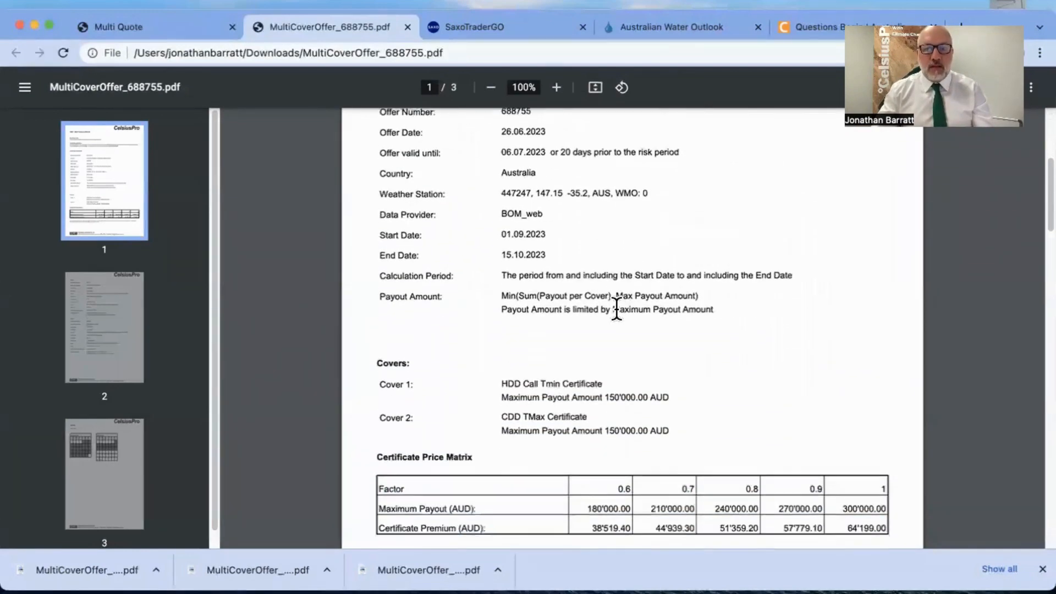
{"action": "scroll", "coordinate": [619, 308], "scroll_direction": "down", "scroll_amount": 17}
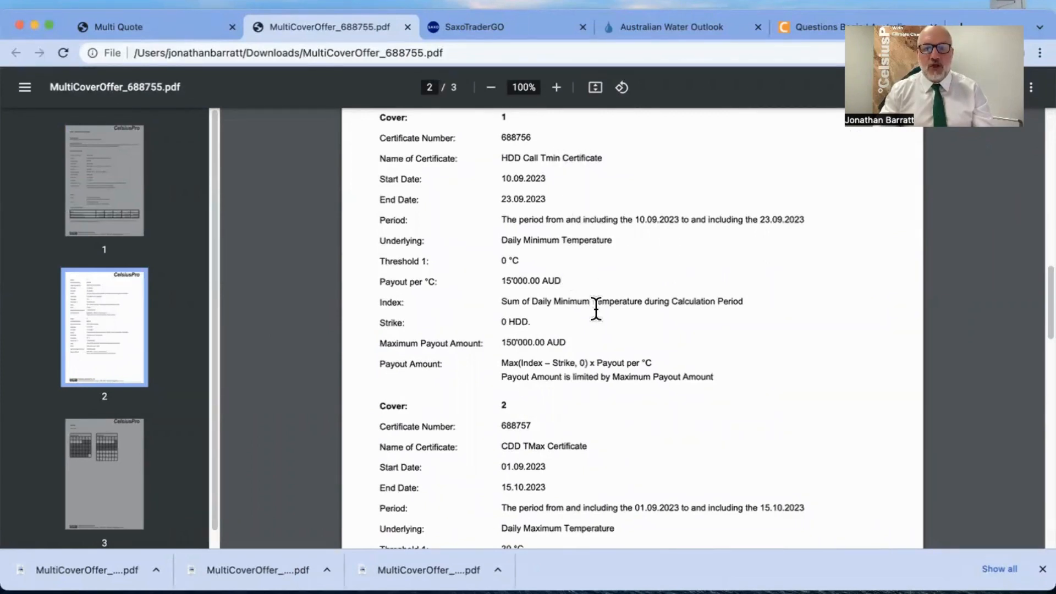
{"action": "scroll", "coordinate": [607, 404], "scroll_direction": "down", "scroll_amount": 4}
{"action": "scroll", "coordinate": [605, 402], "scroll_direction": "down", "scroll_amount": 1}
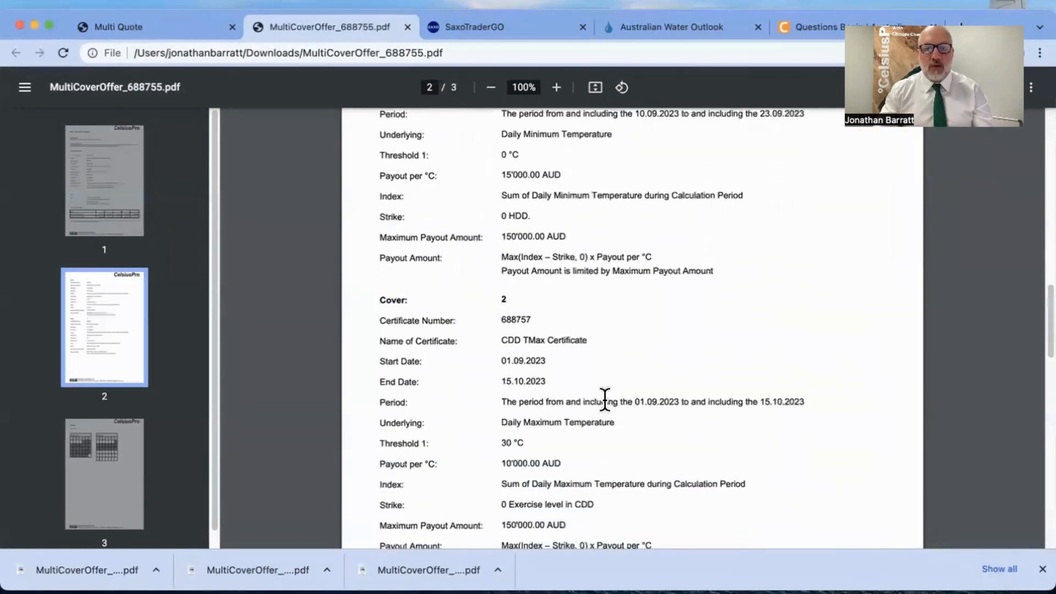
{"action": "scroll", "coordinate": [606, 401], "scroll_direction": "up", "scroll_amount": 1}
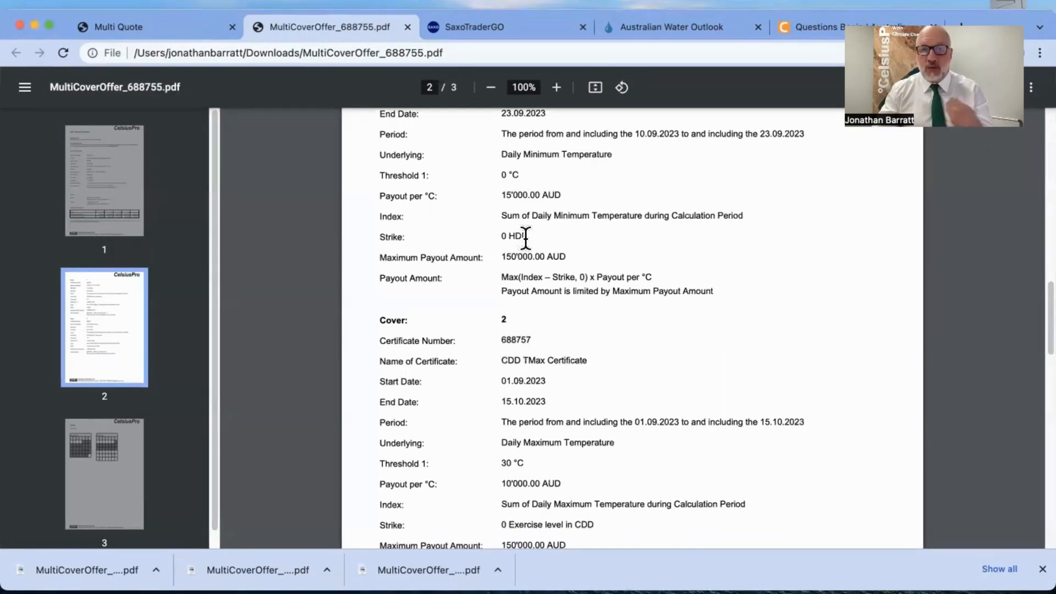
{"action": "scroll", "coordinate": [522, 238], "scroll_direction": "down", "scroll_amount": 10}
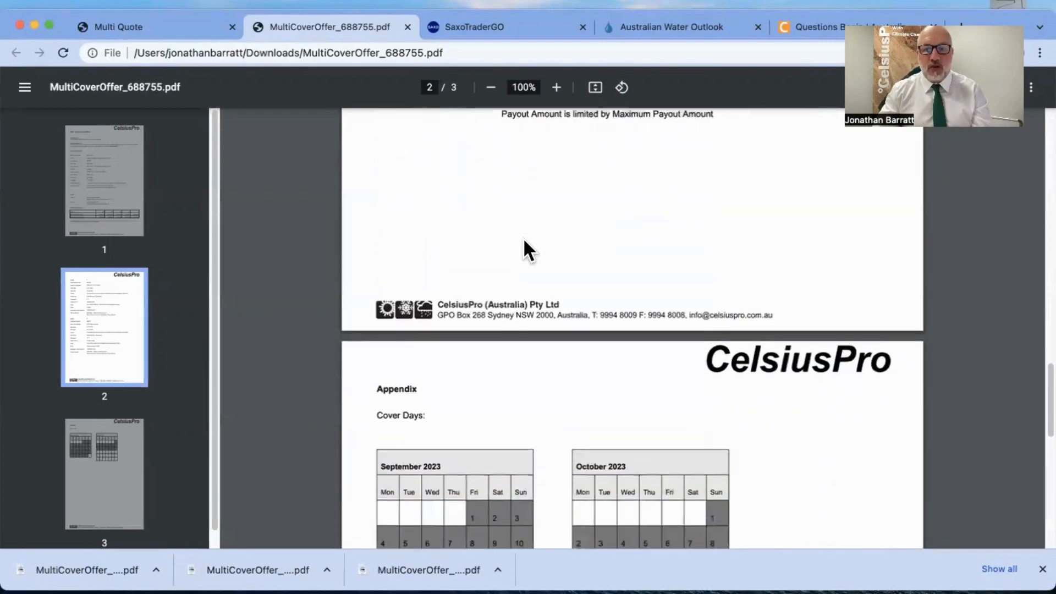
{"action": "scroll", "coordinate": [523, 241], "scroll_direction": "down", "scroll_amount": 4}
{"action": "scroll", "coordinate": [520, 240], "scroll_direction": "up", "scroll_amount": 15}
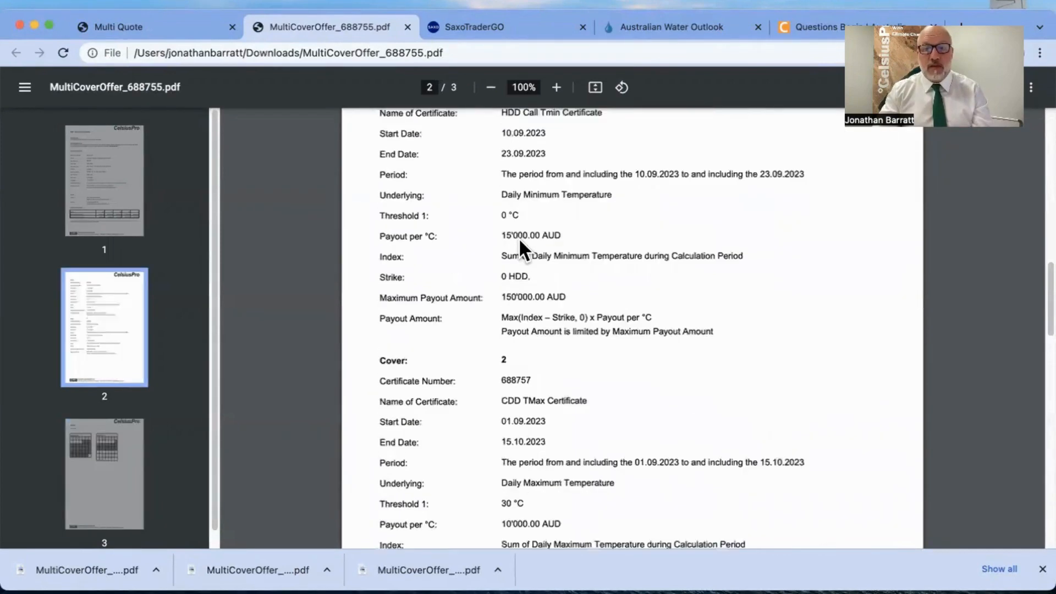
{"action": "scroll", "coordinate": [520, 237], "scroll_direction": "up", "scroll_amount": 10}
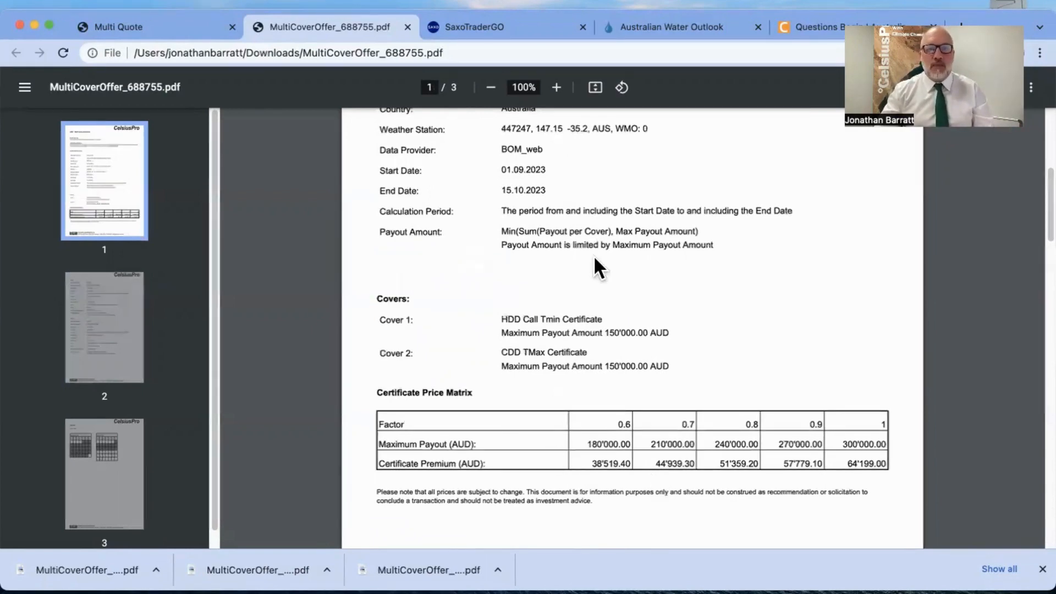
{"action": "scroll", "coordinate": [575, 276], "scroll_direction": "down", "scroll_amount": 2}
{"action": "scroll", "coordinate": [577, 279], "scroll_direction": "up", "scroll_amount": 4}
{"action": "scroll", "coordinate": [576, 280], "scroll_direction": "up", "scroll_amount": 5}
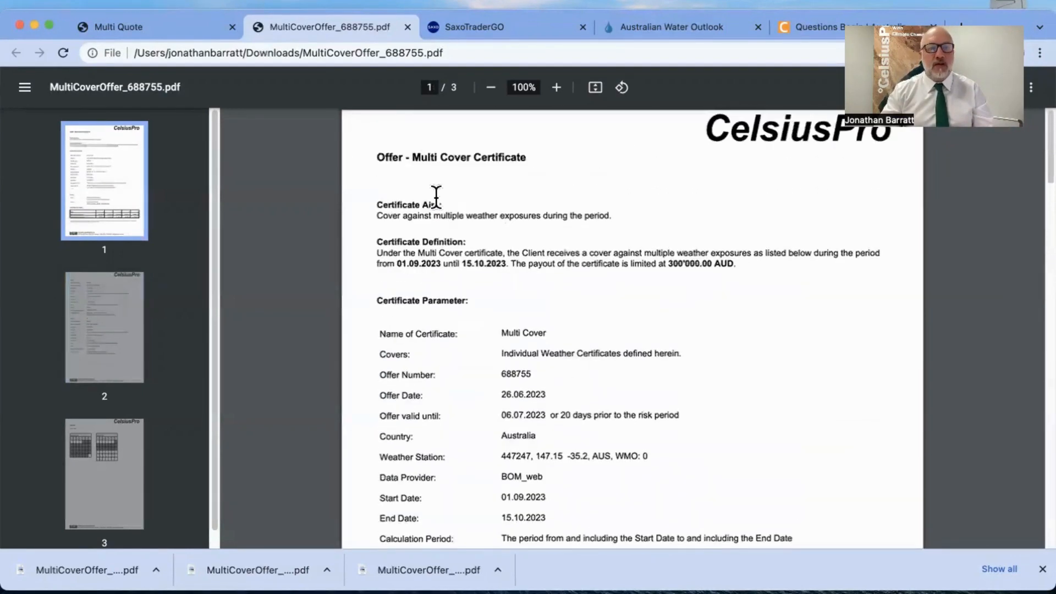
{"action": "left_click", "coordinate": [201, 27]}
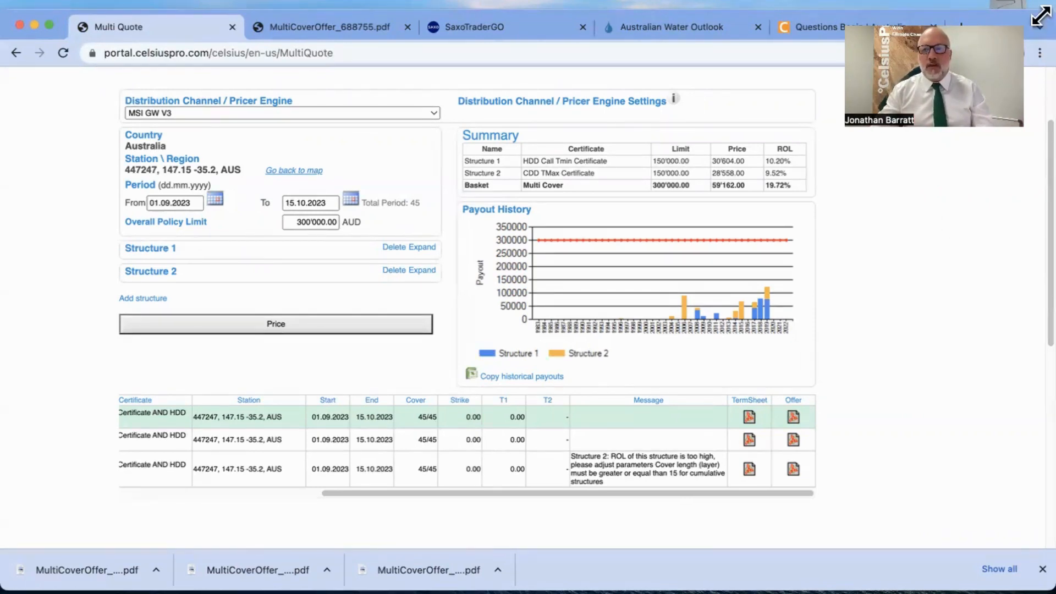
{"action": "left_click", "coordinate": [50, 24]}
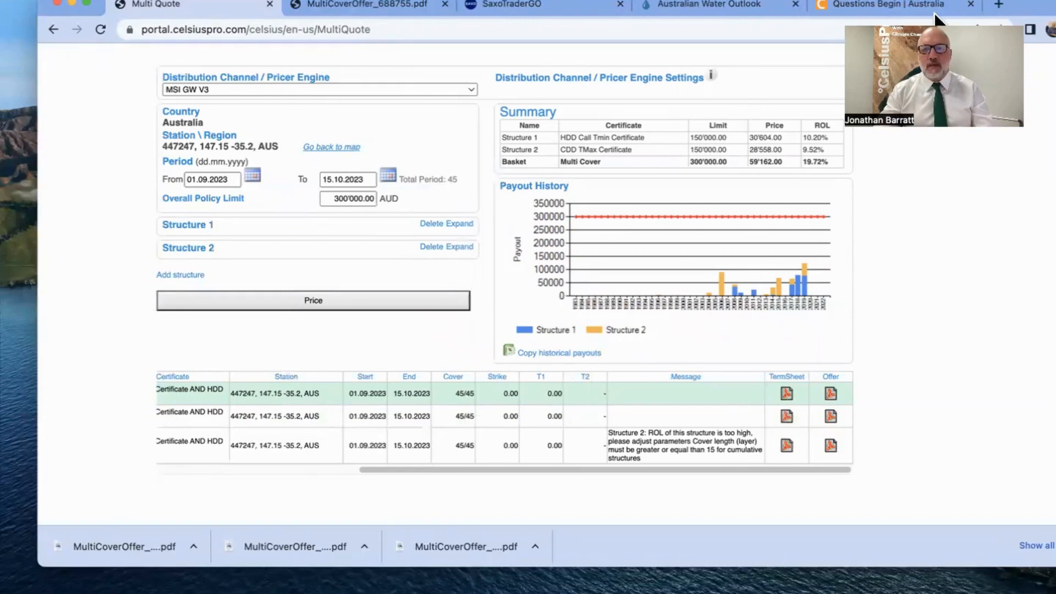
{"action": "left_click", "coordinate": [767, 32]}
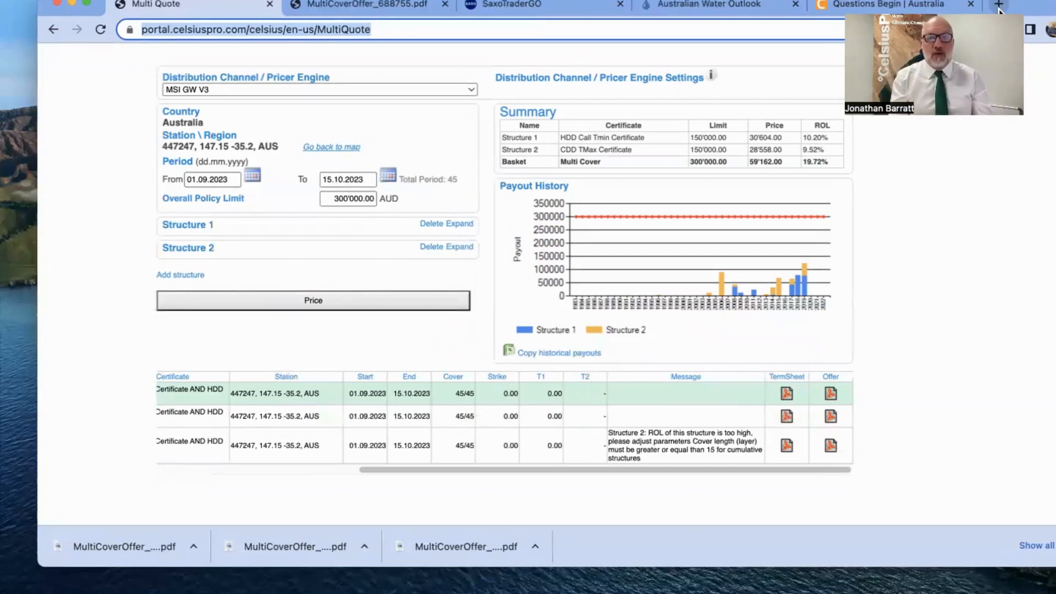
{"action": "left_click", "coordinate": [849, 124]}
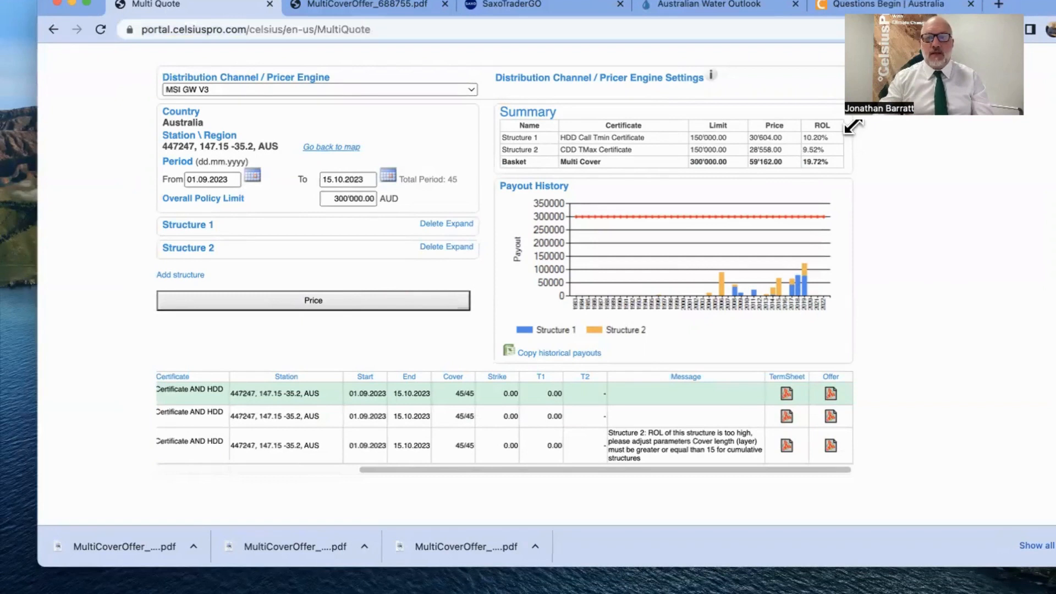